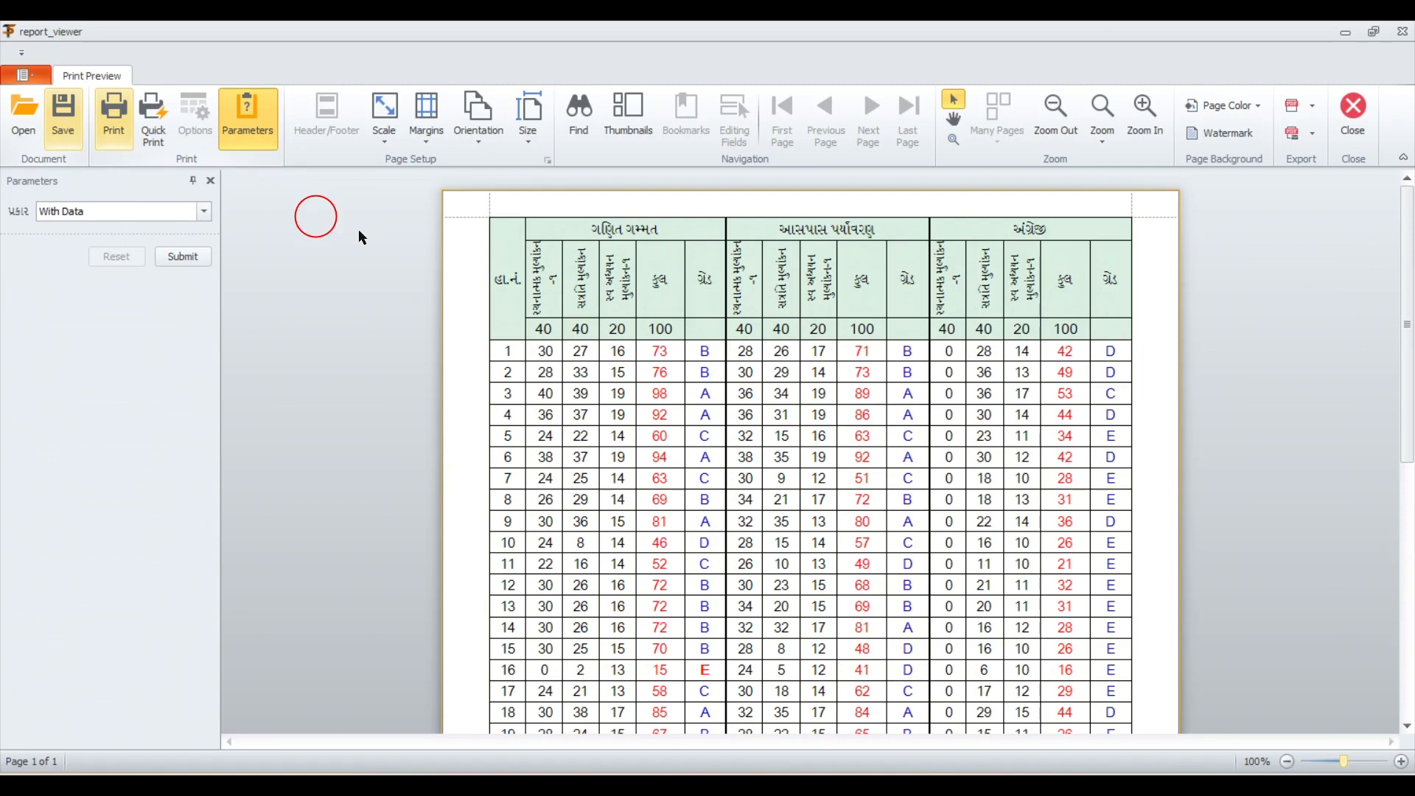
- Configure the page setup with A4 paper and inch as the measurement unit, and apply it to the report
scroll(921, 346, "down", 4)
scroll(896, 379, "down", 5)
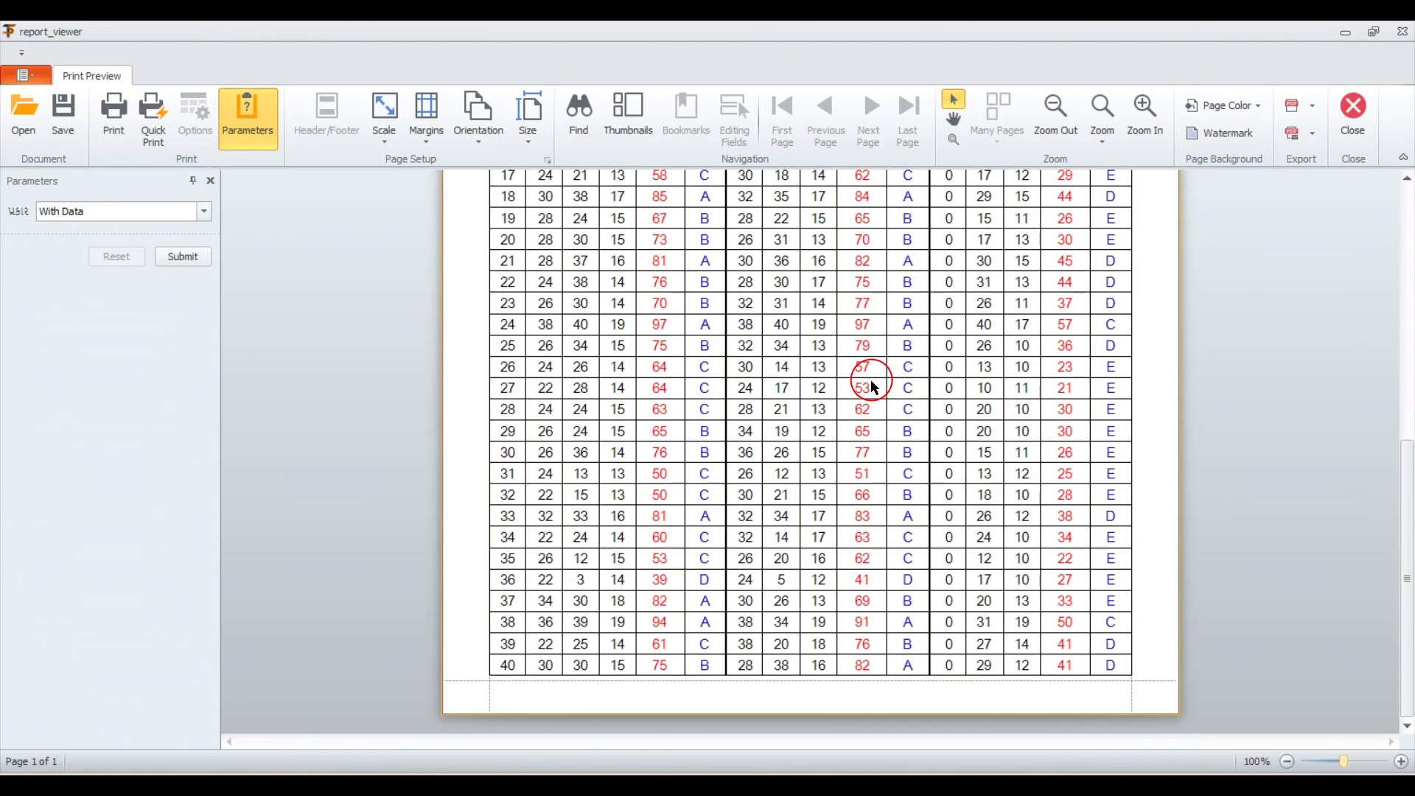
scroll(870, 398, "up", 6)
scroll(870, 403, "up", 3)
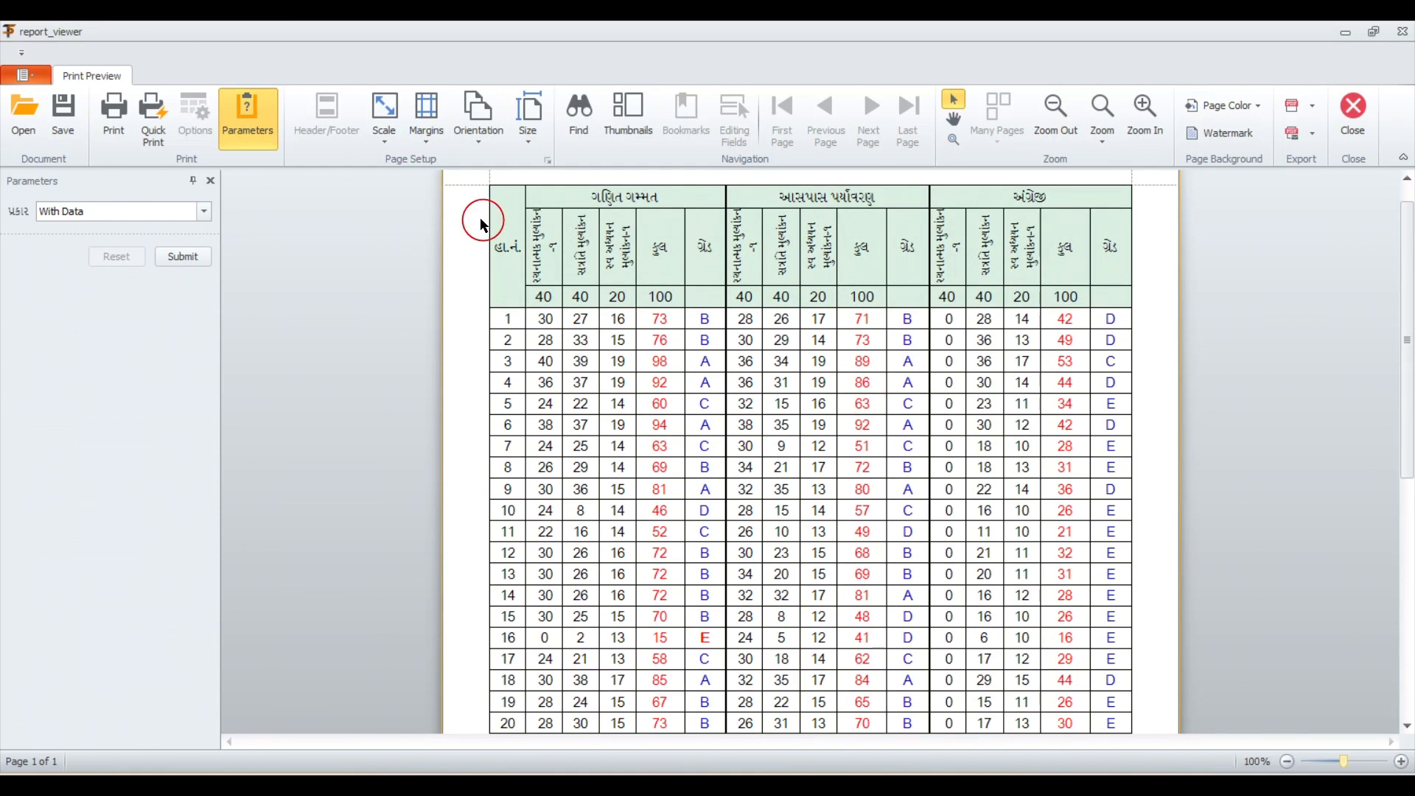
left_click(550, 163)
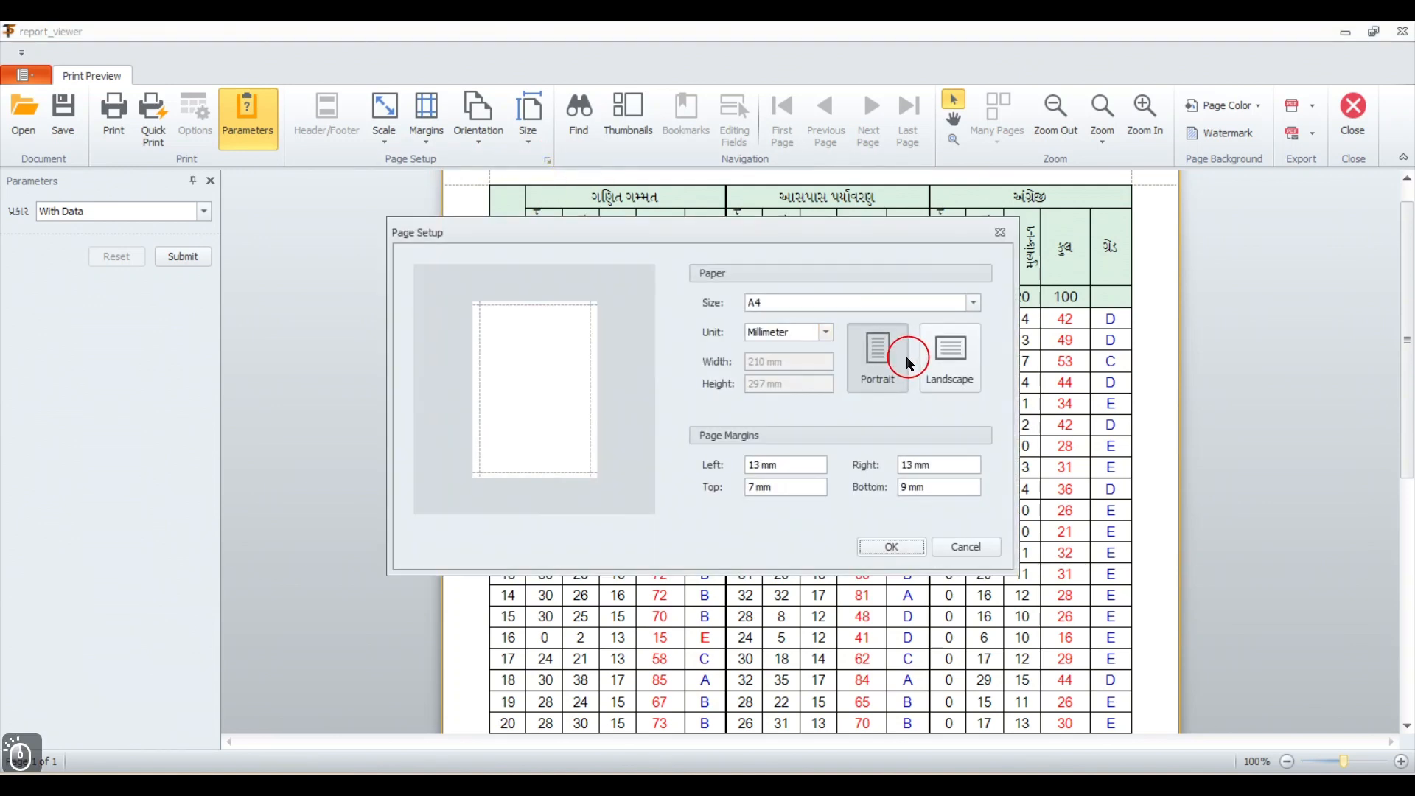
left_click(826, 332)
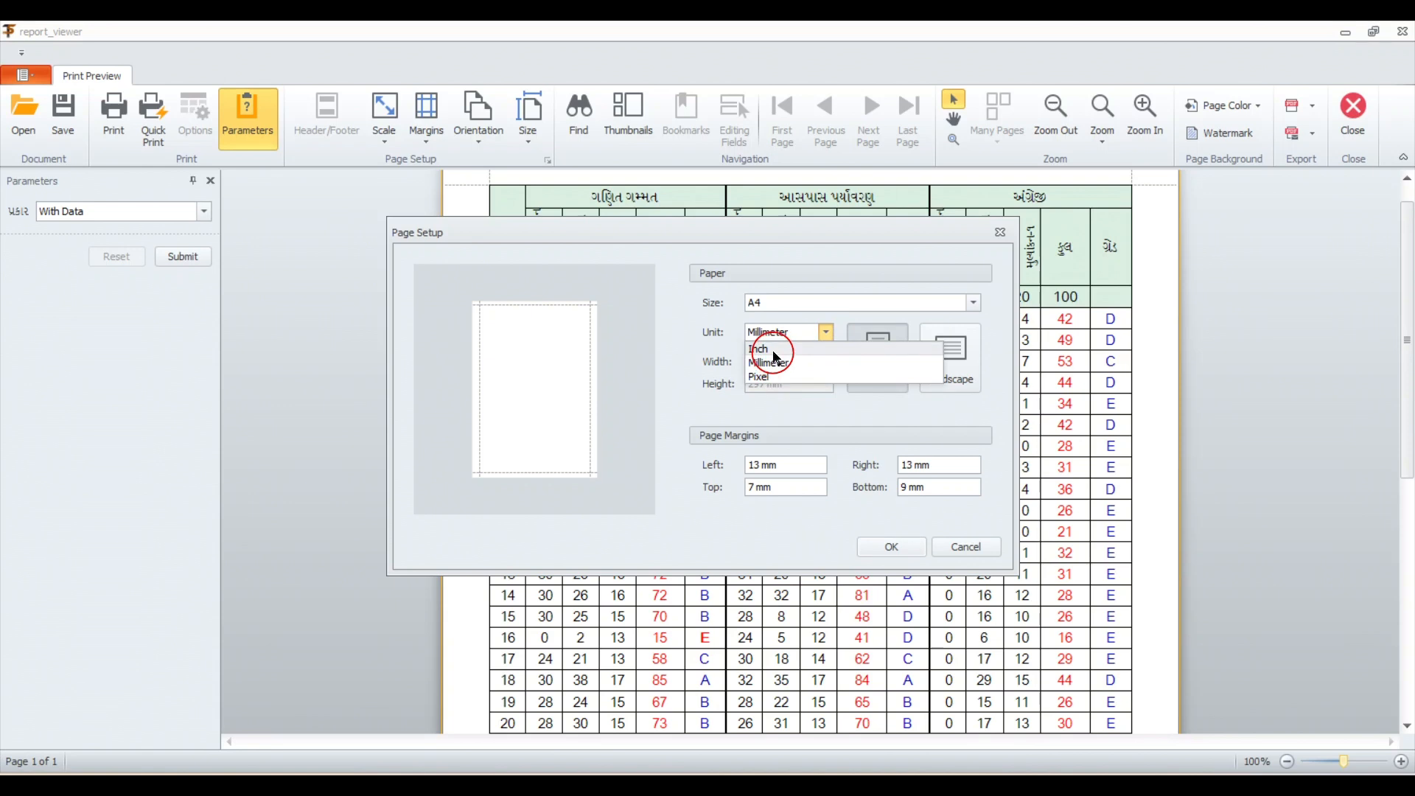
left_click(973, 303)
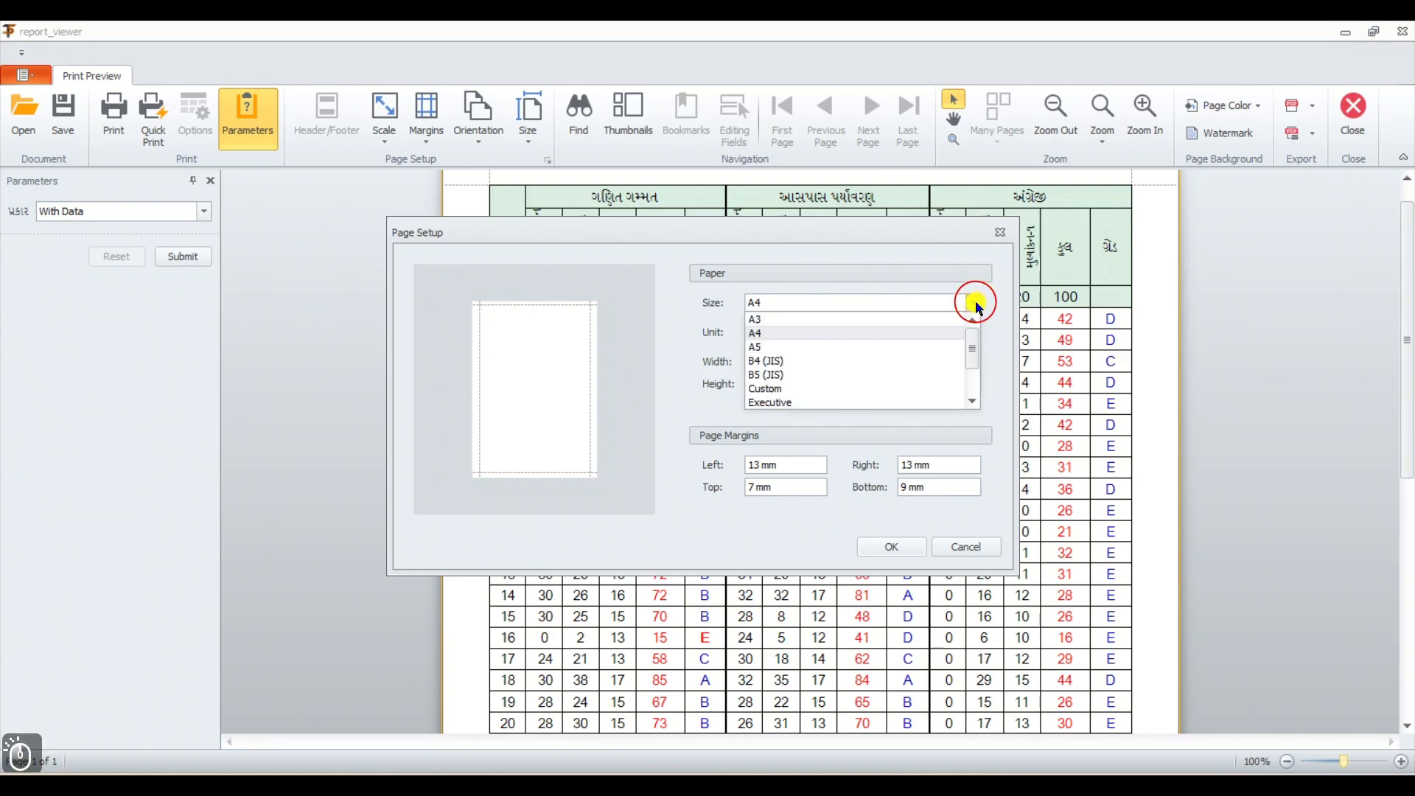
left_click(797, 333)
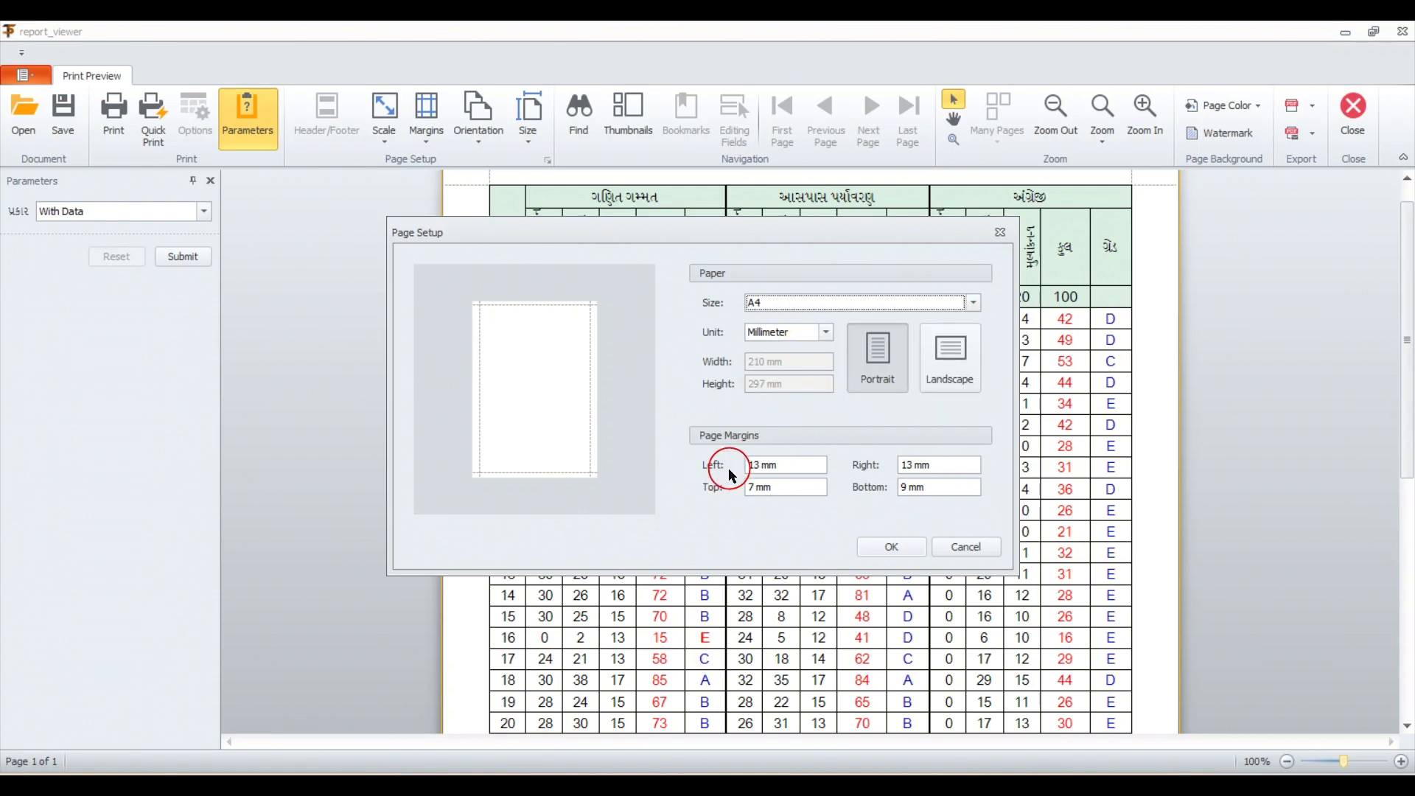
left_click(826, 332)
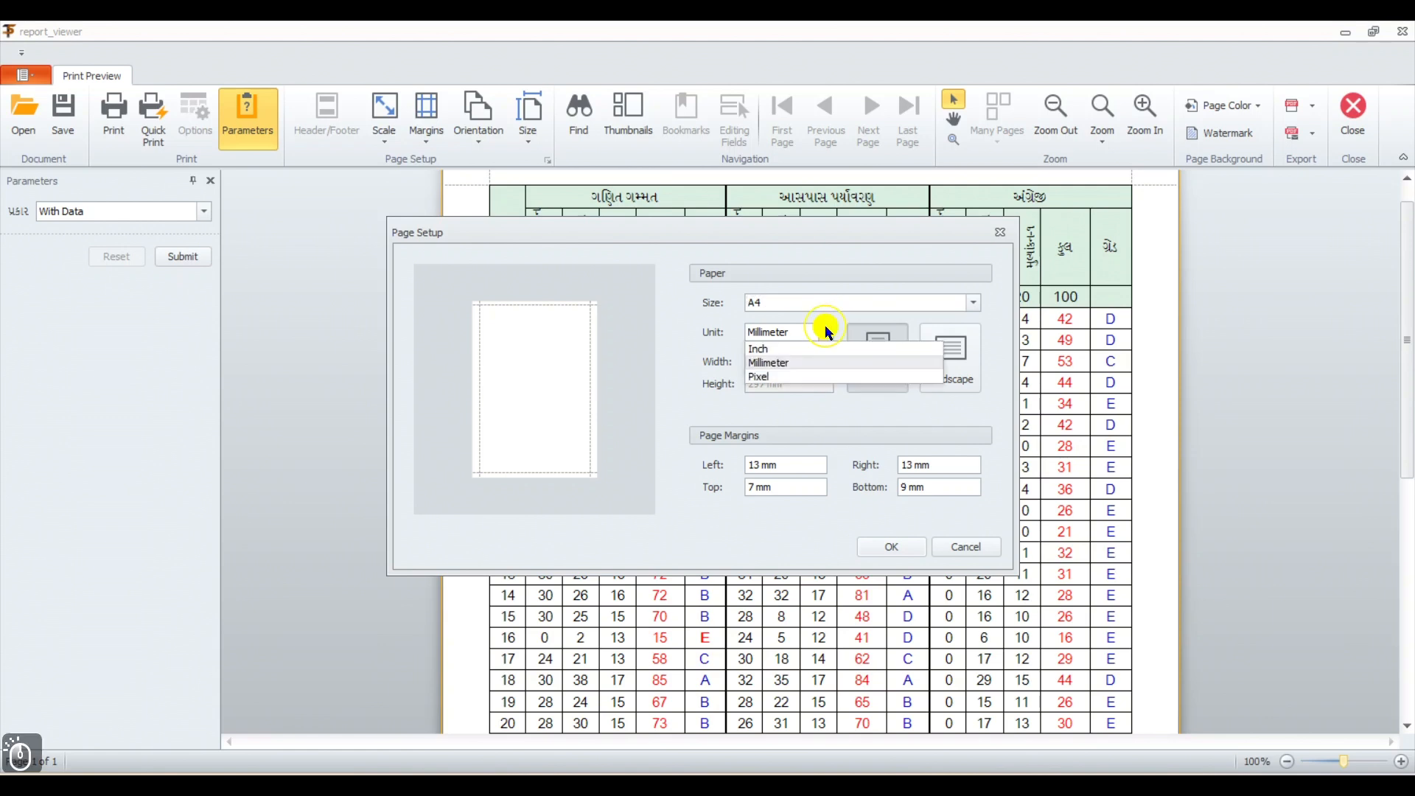
left_click(770, 351)
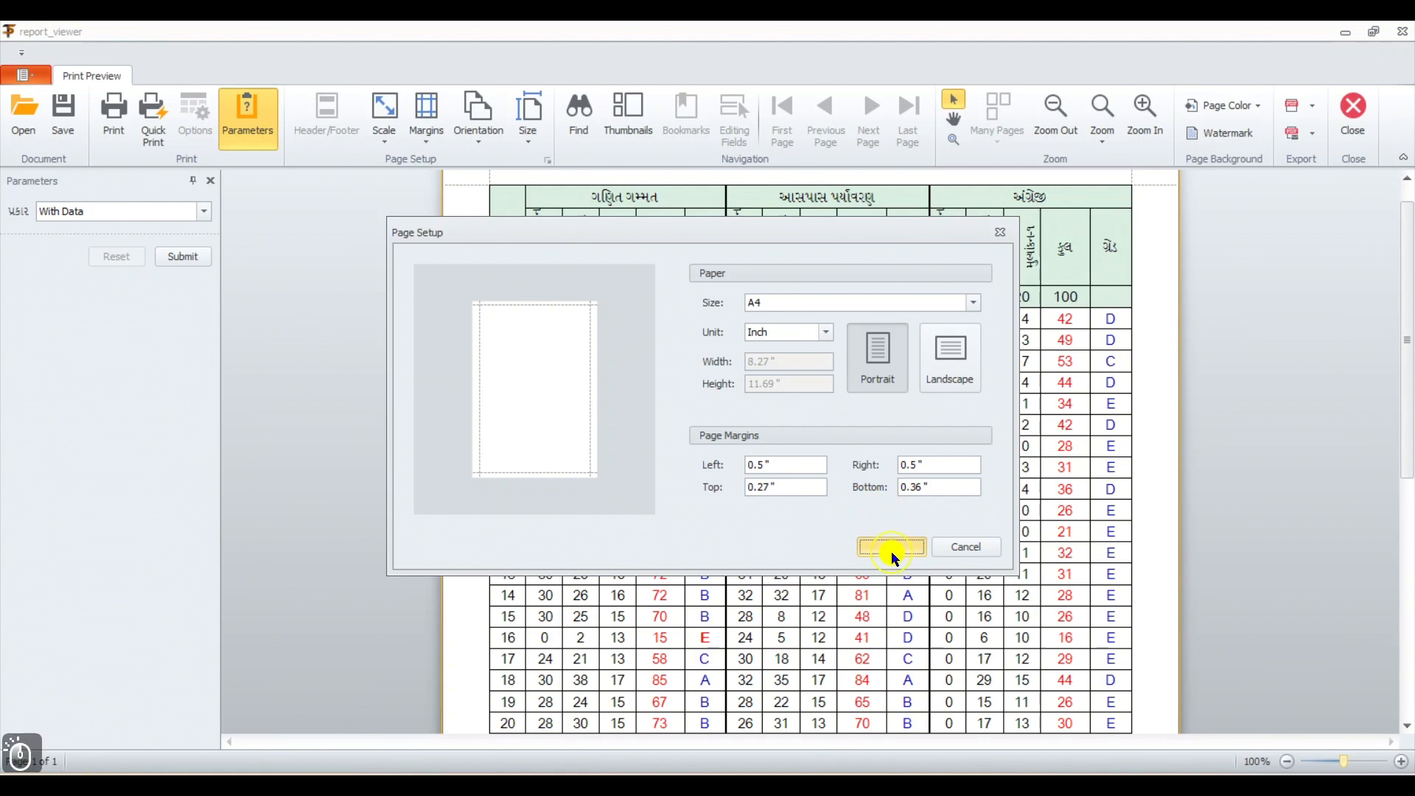
left_click(891, 546)
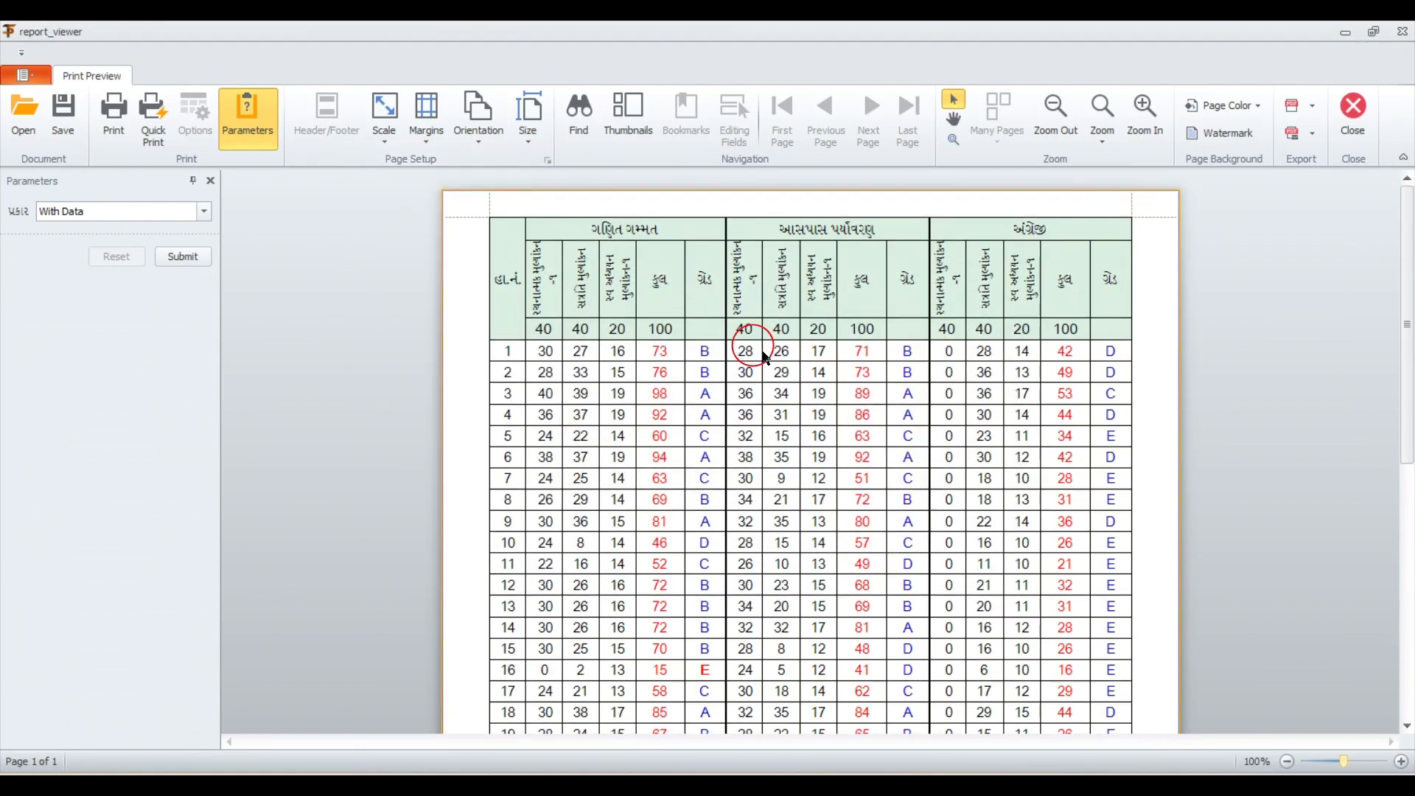
- Scale the report to 95% of normal size and check how the marks table fits on the page
scroll(970, 432, "down", 6)
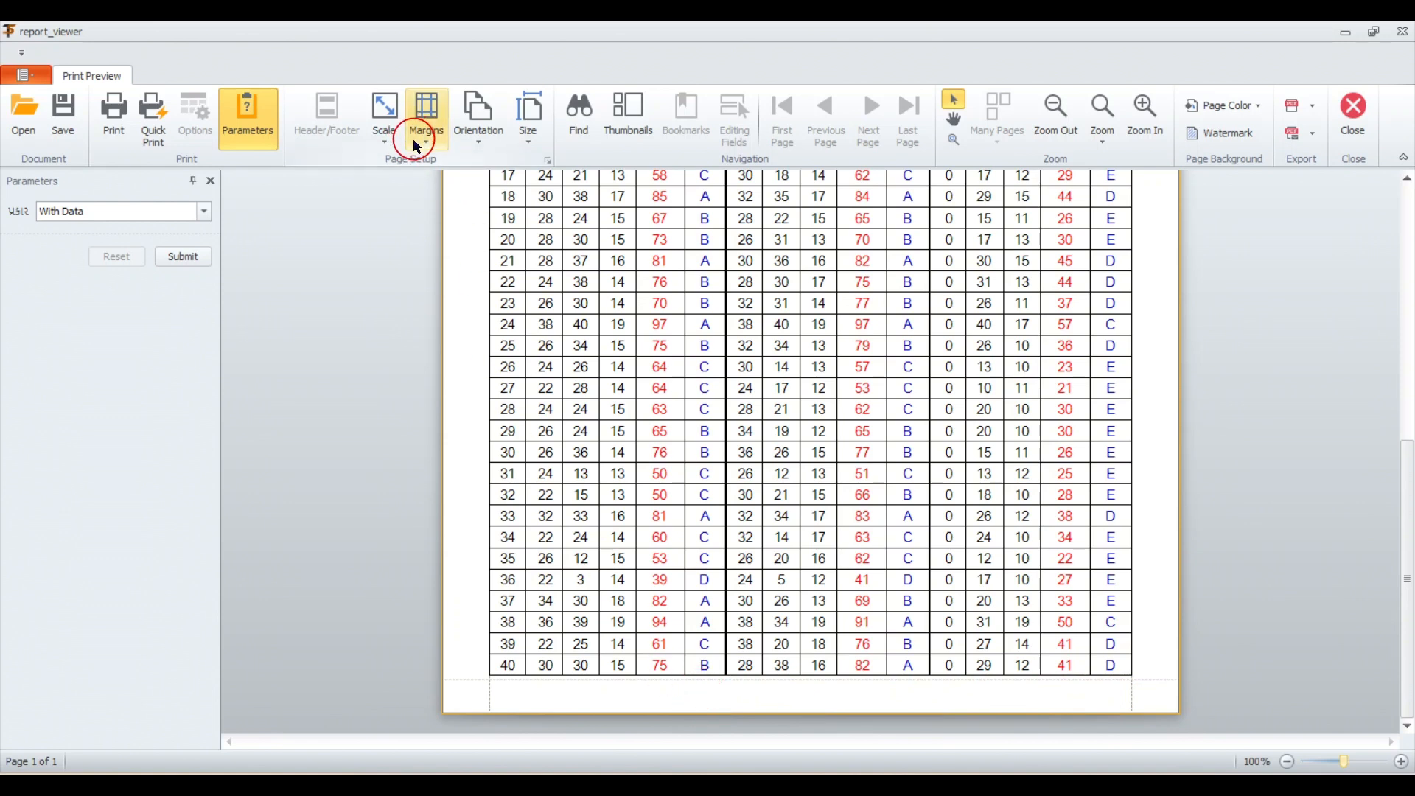
left_click(386, 147)
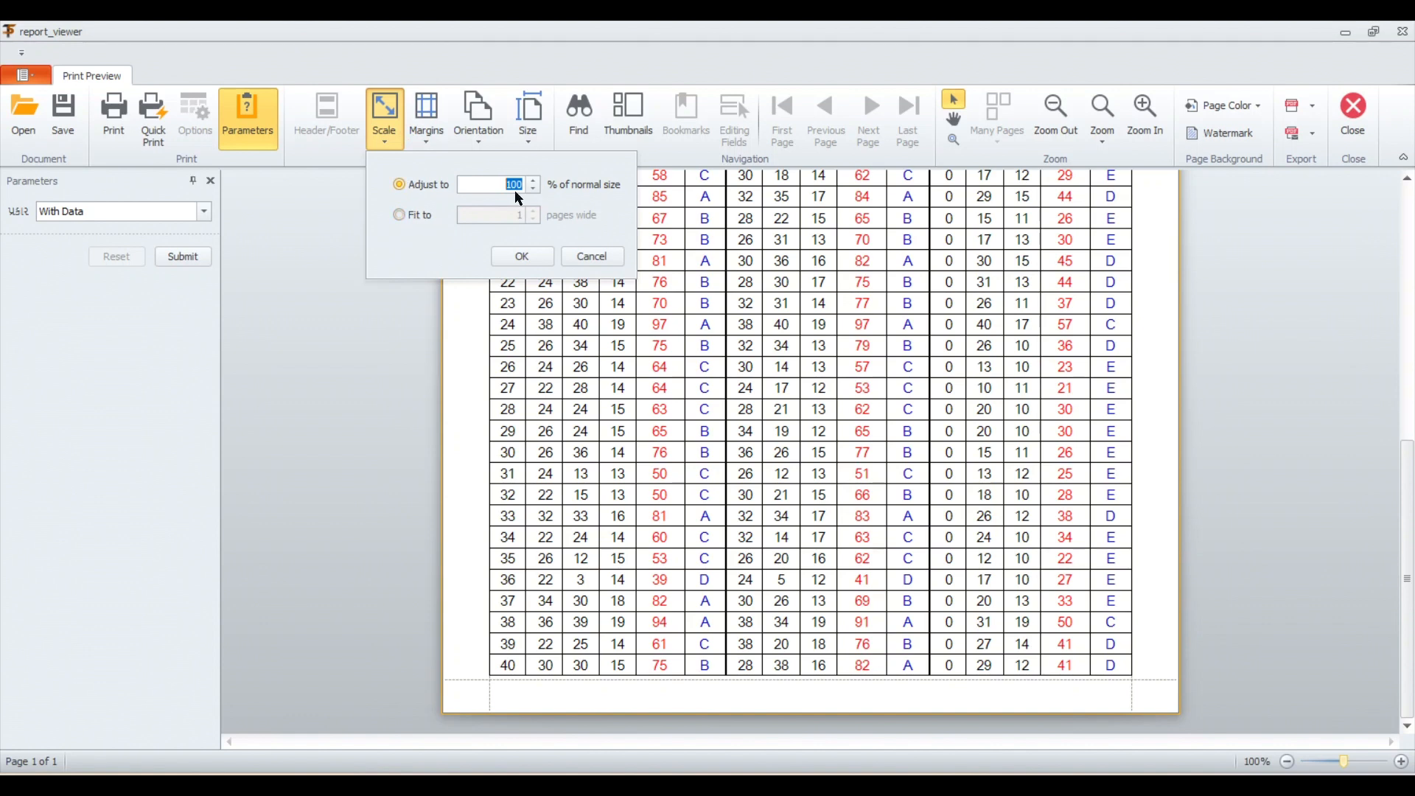
left_click(535, 190)
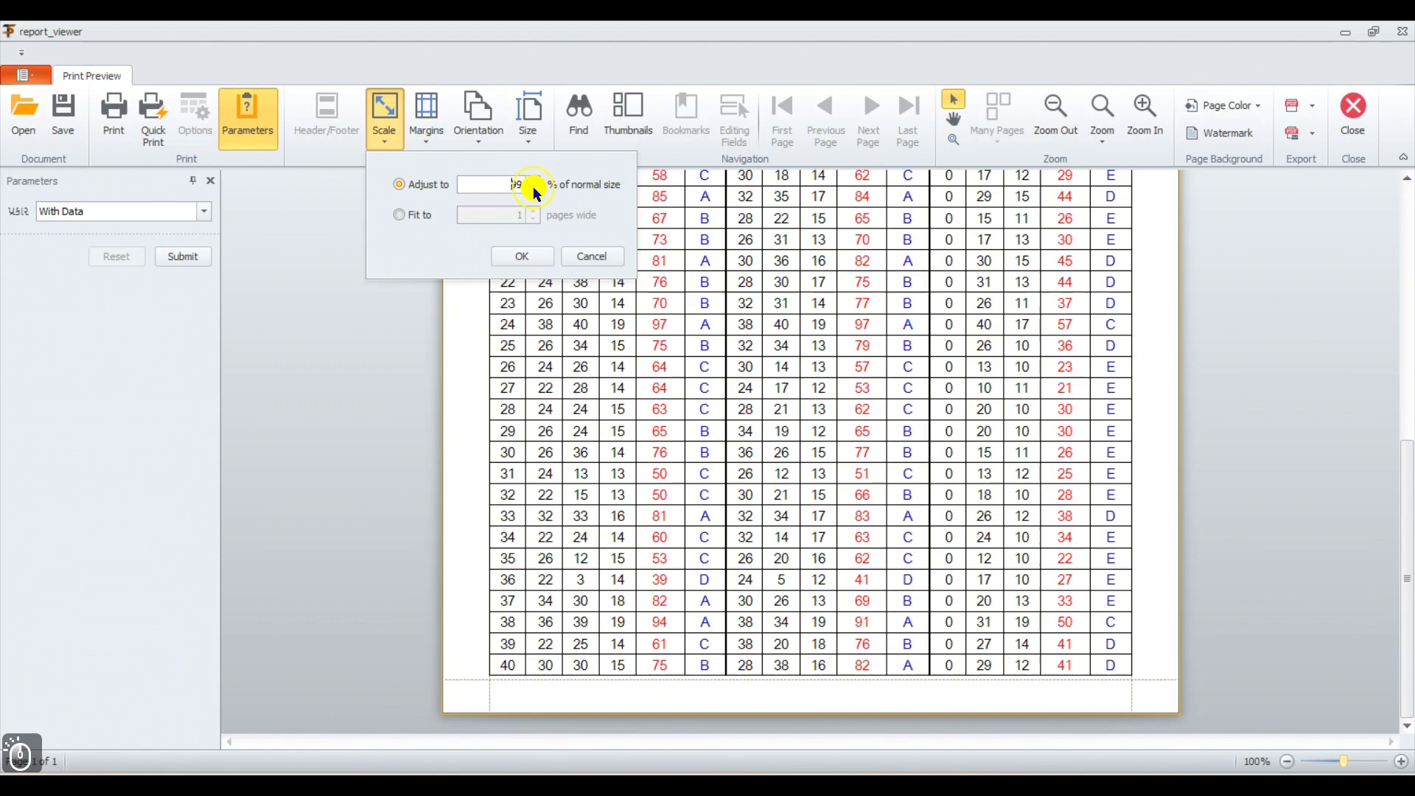
left_click(541, 263)
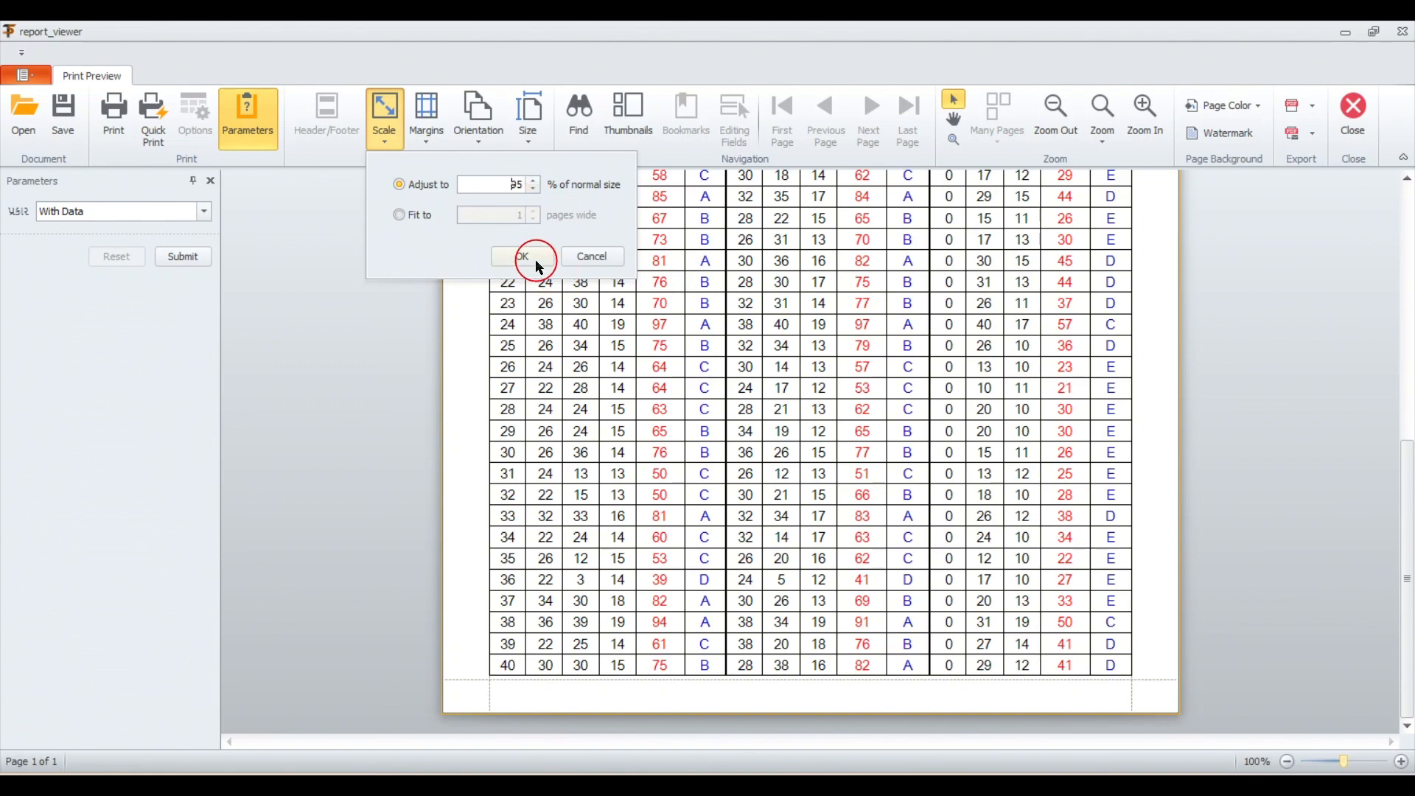
scroll(1075, 701, "down", 8)
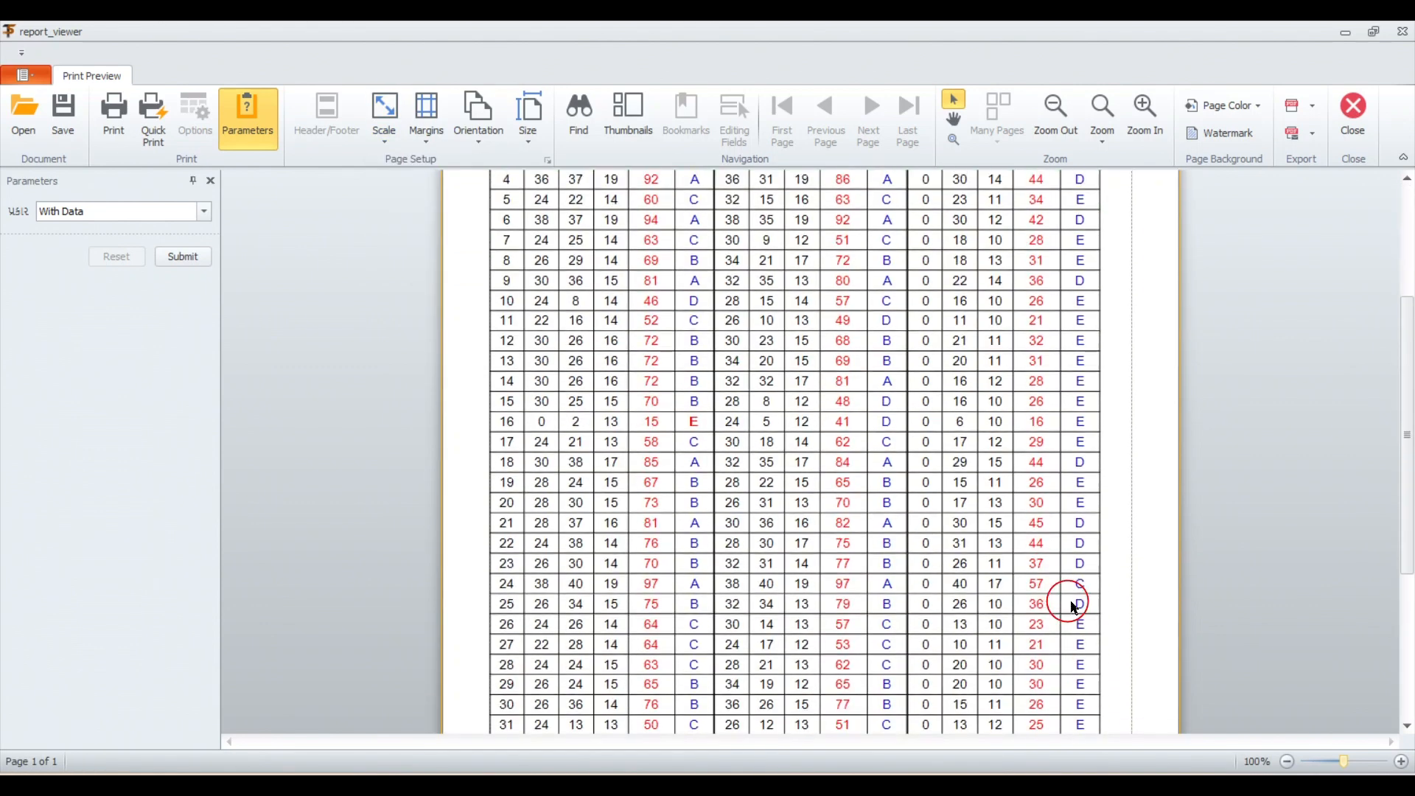
scroll(1084, 659, "down", 2)
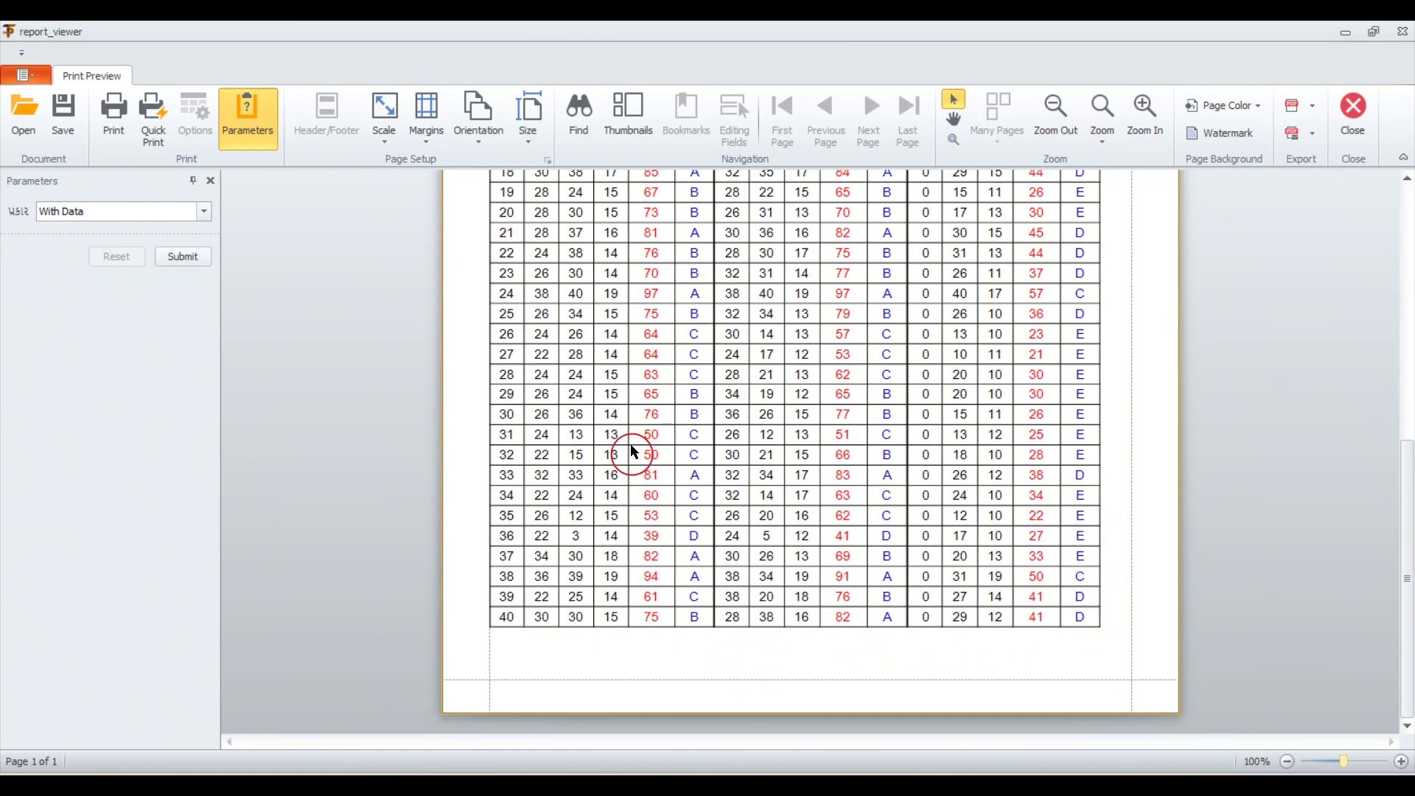
scroll(618, 406, "up", 3)
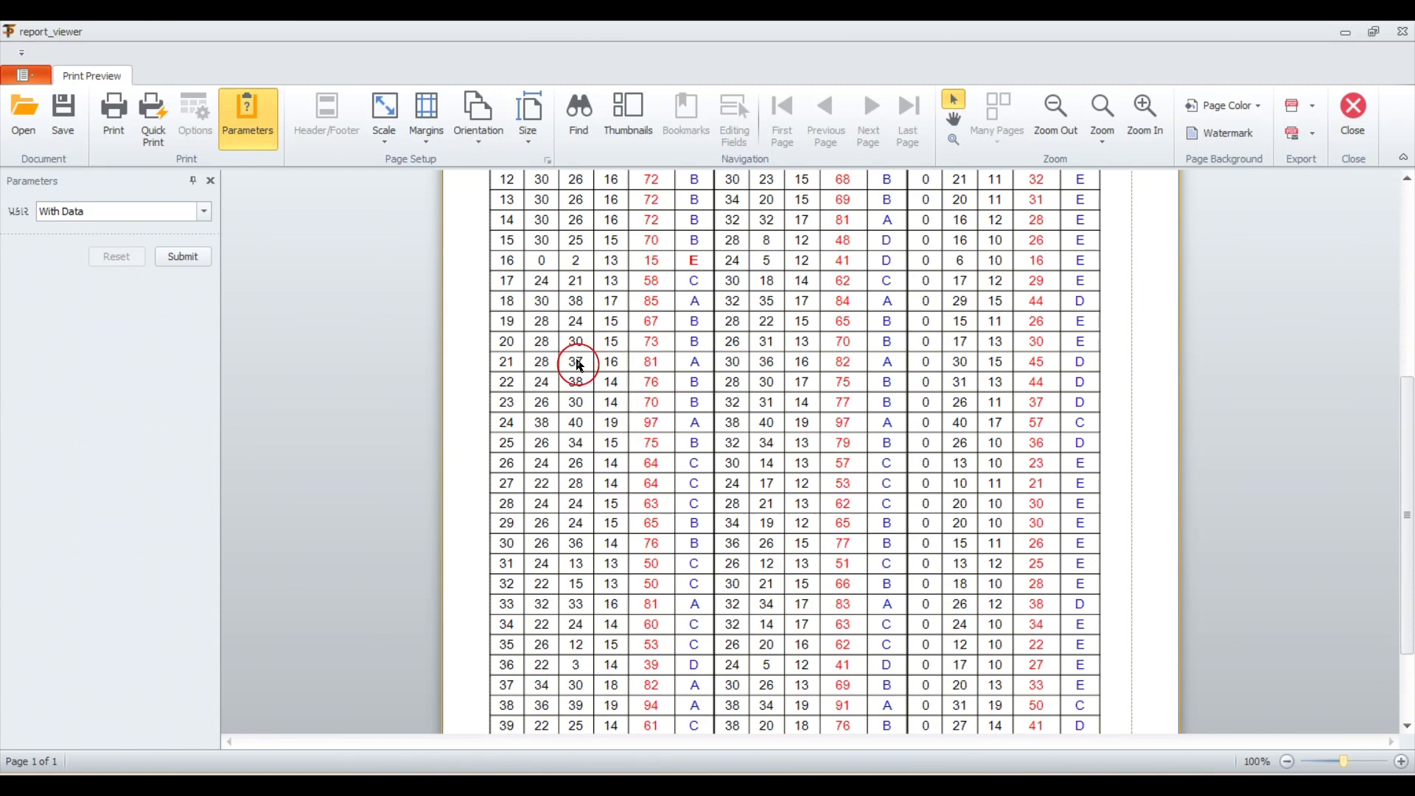
- Show the search bar and set the page background to the lightest orange theme colour
left_click(481, 140)
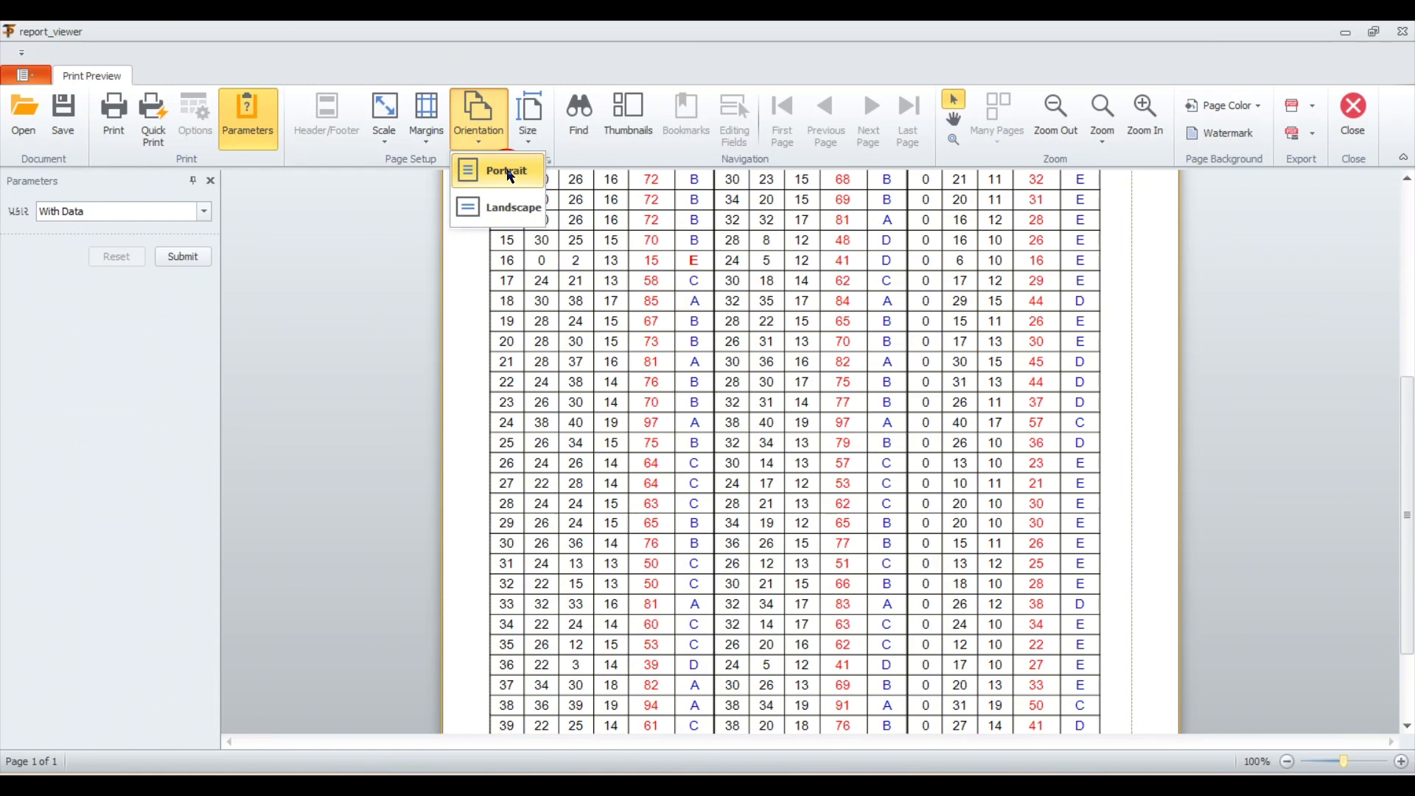
left_click(581, 140)
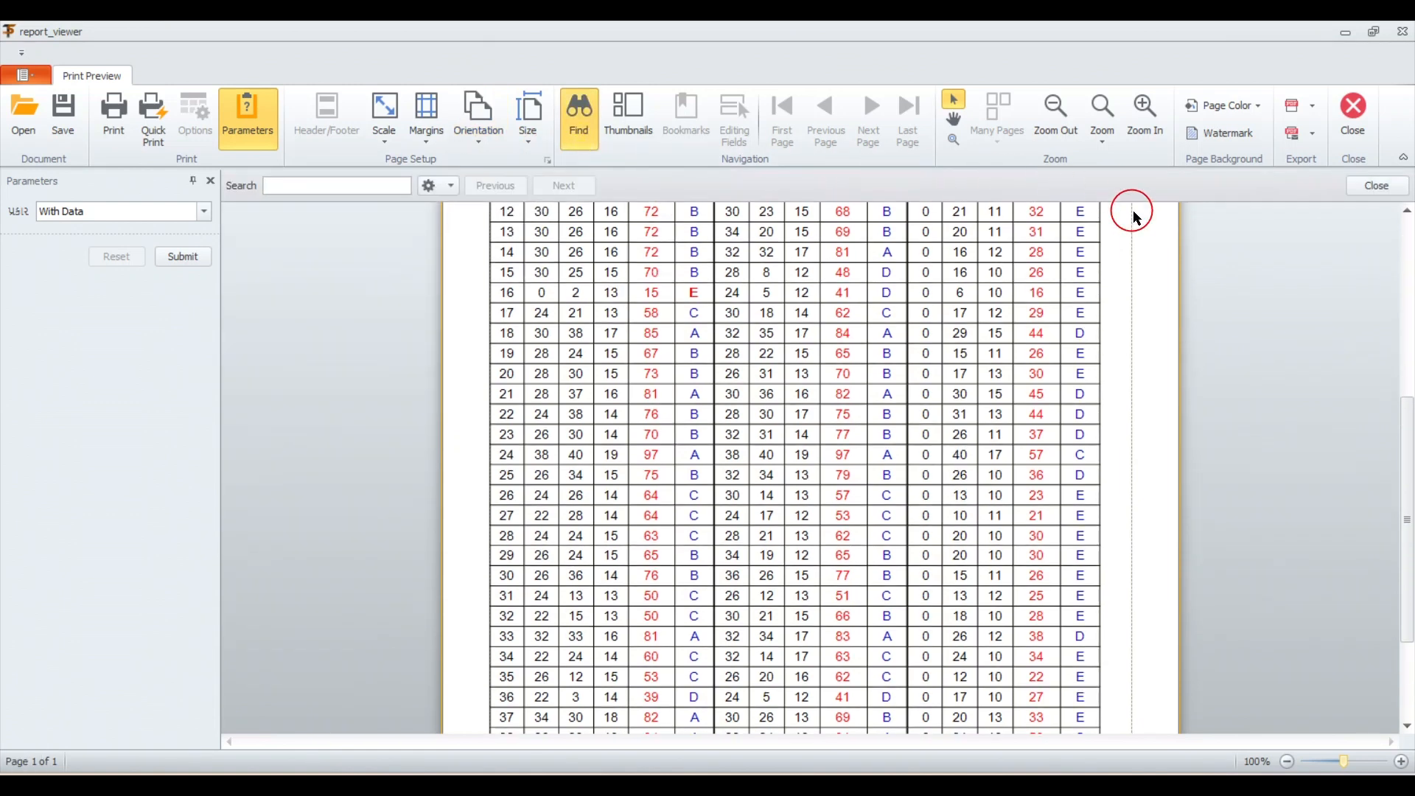
left_click(1259, 106)
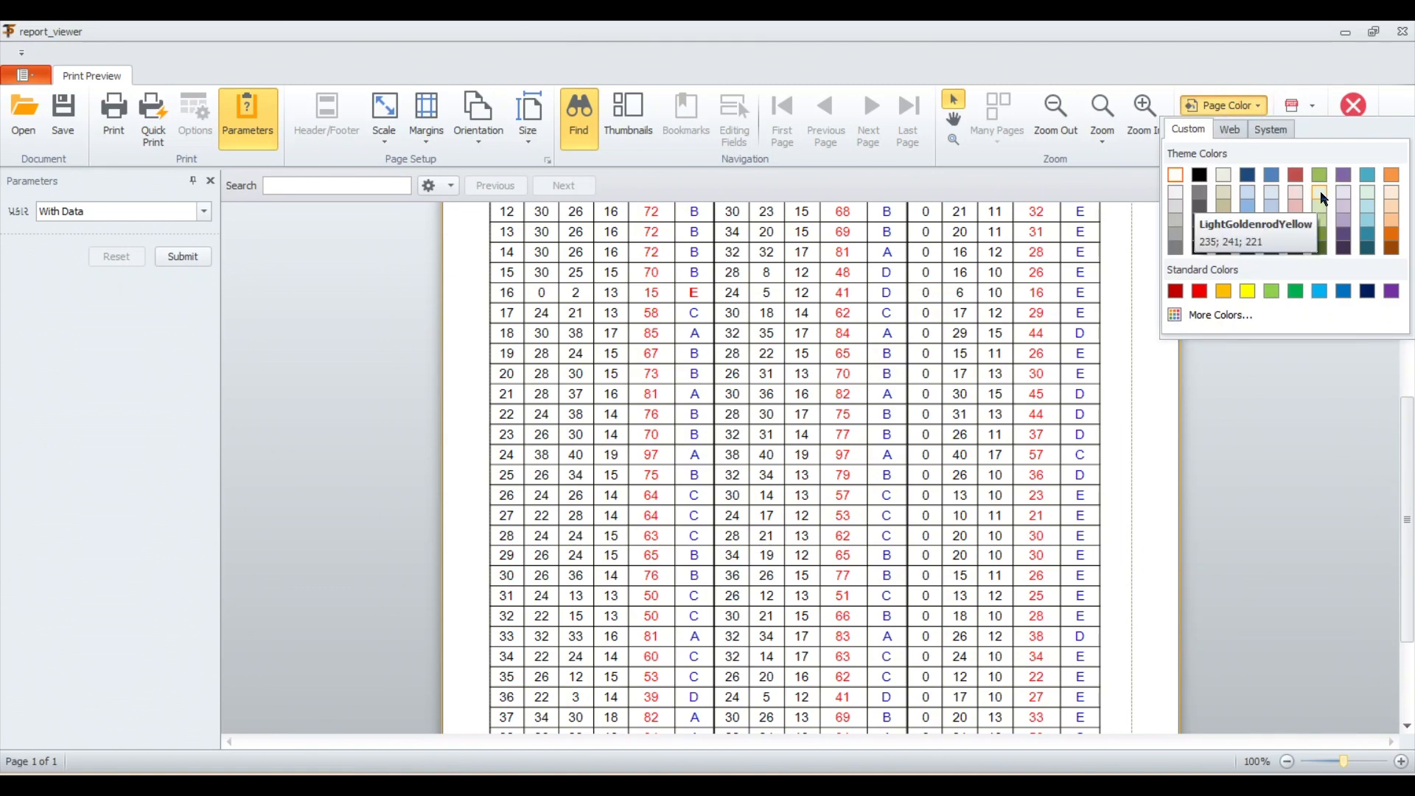
left_click(1392, 193)
scroll(954, 431, "up", 5)
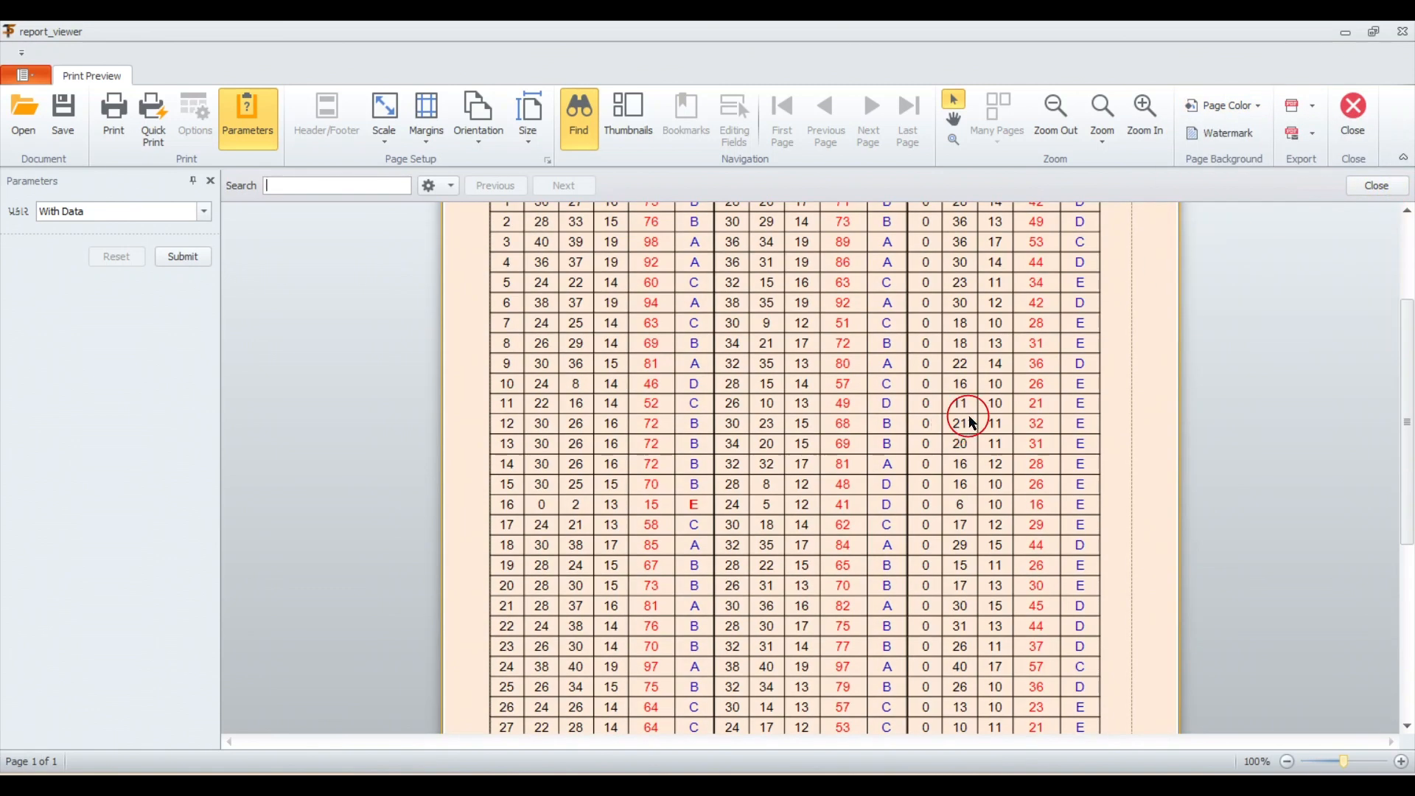
- Add a new text watermark to the report with the text "ASdfg"
left_click(1245, 145)
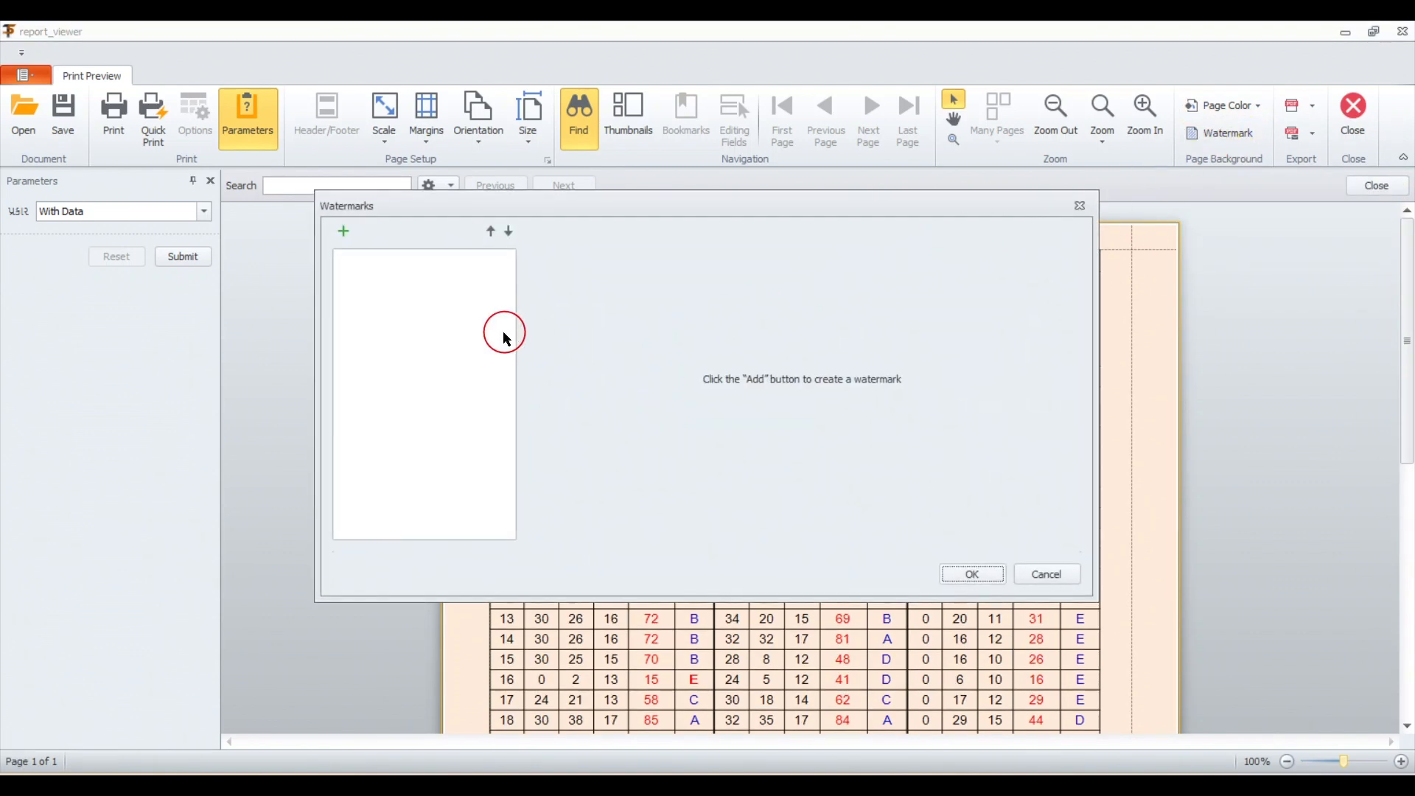
left_click(343, 230)
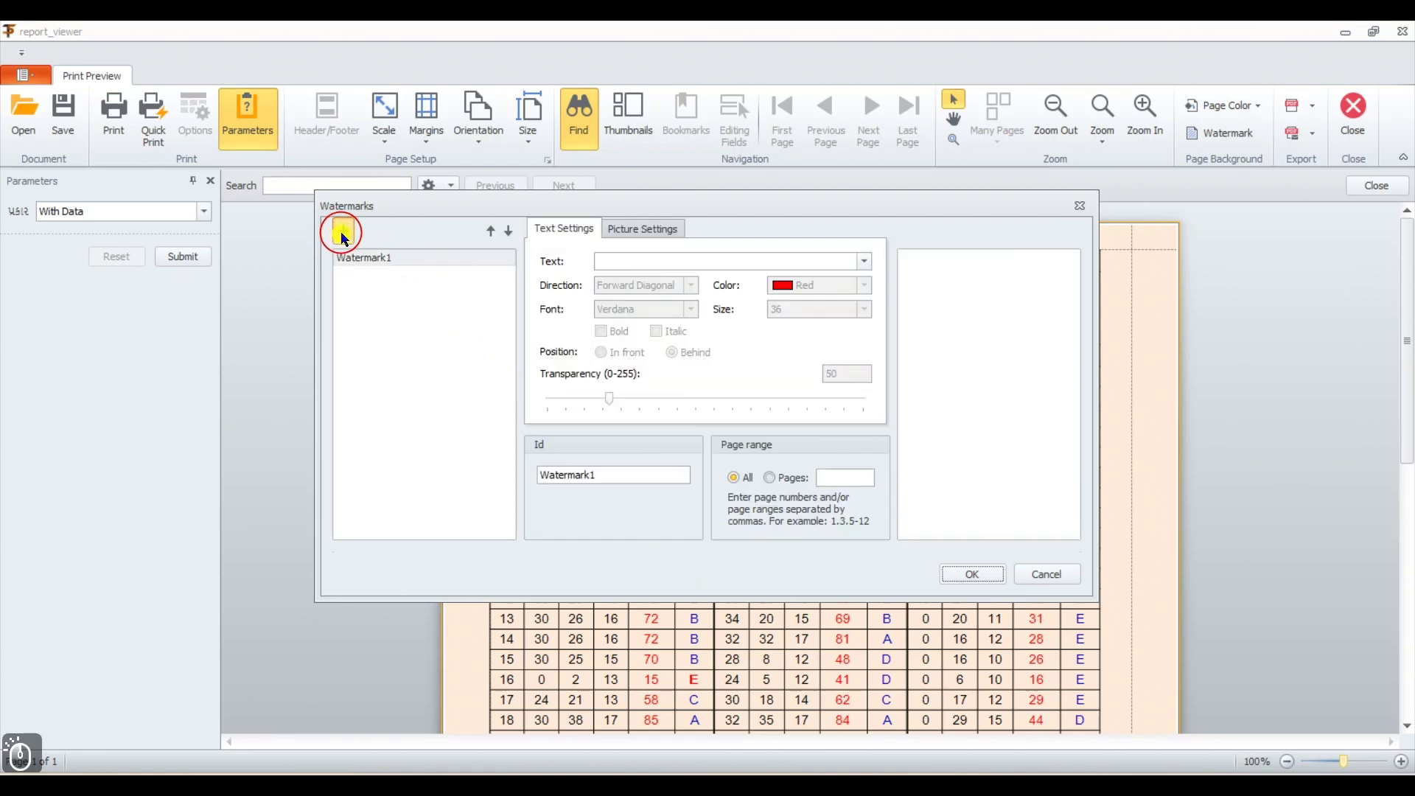
left_click(634, 258)
type("ASdfg")
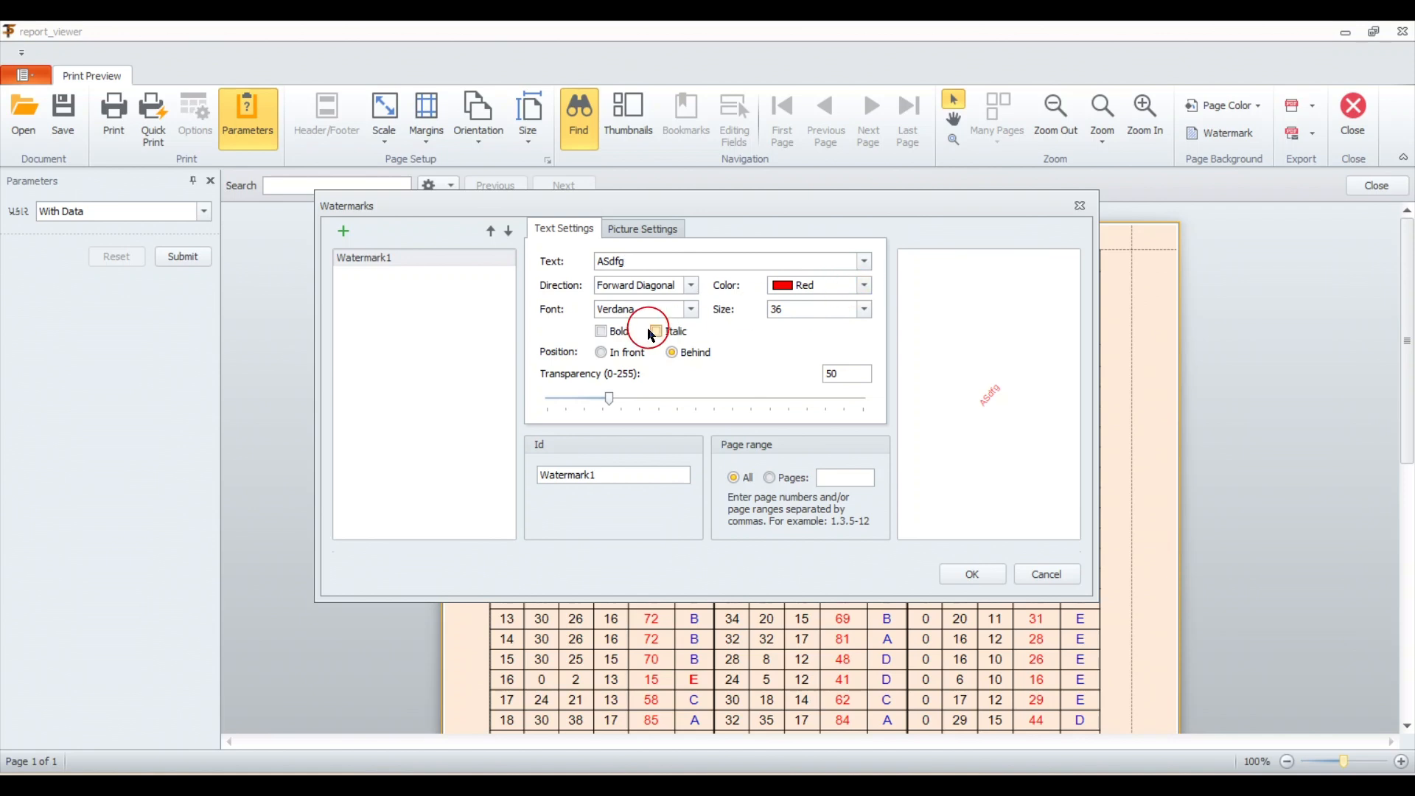
- Set the watermark's transparency to 176 and its font size to 60, and apply it to the report
left_click_drag(609, 399, 767, 408)
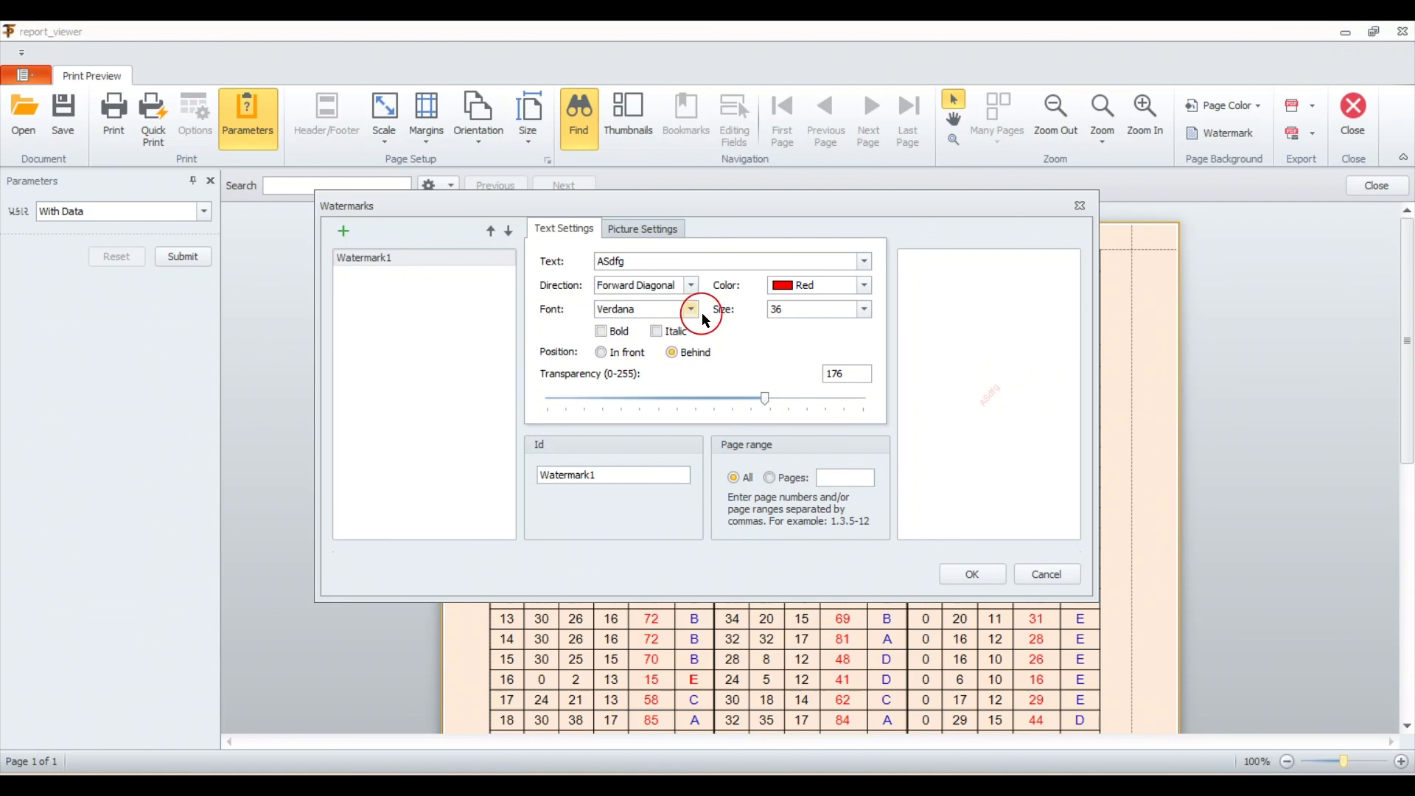
left_click(864, 309)
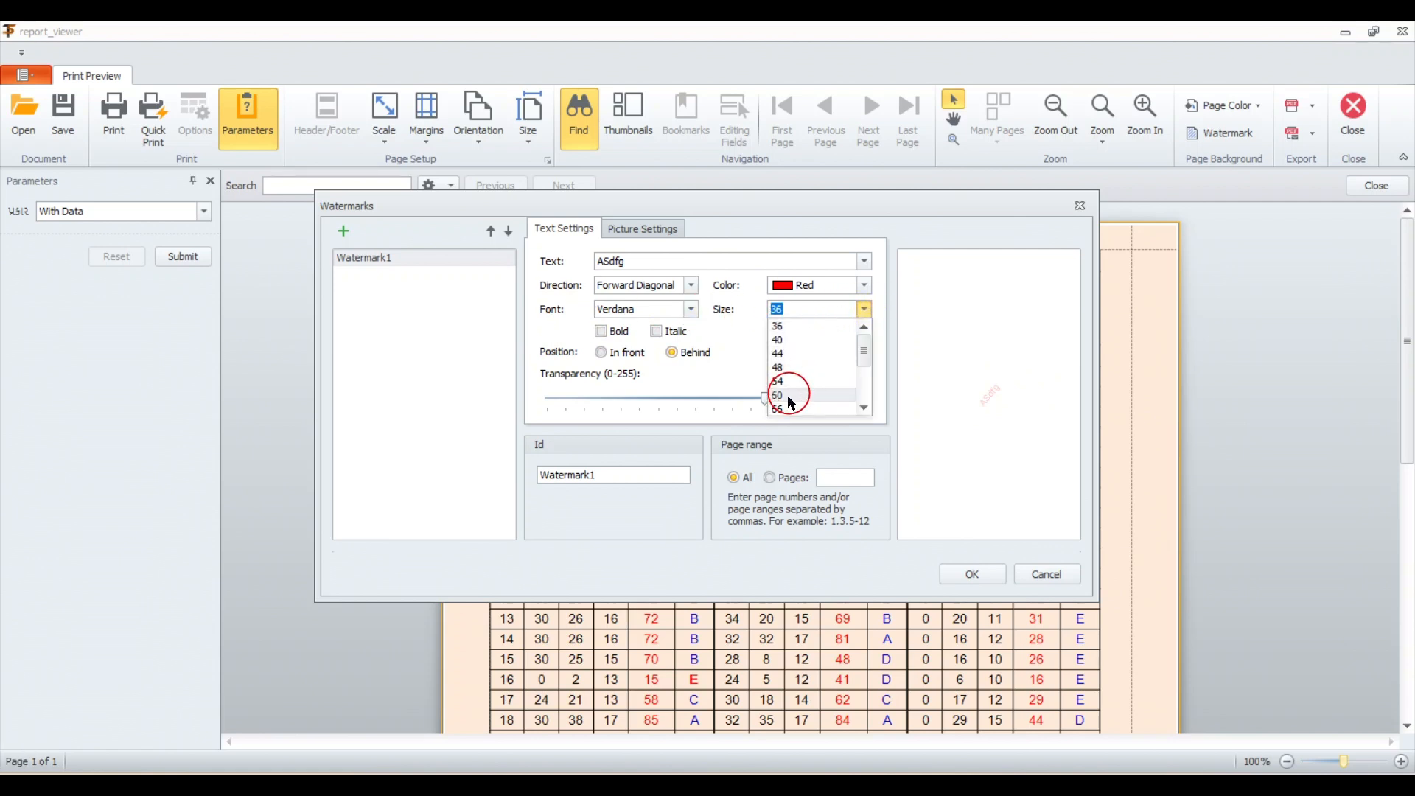
left_click(789, 401)
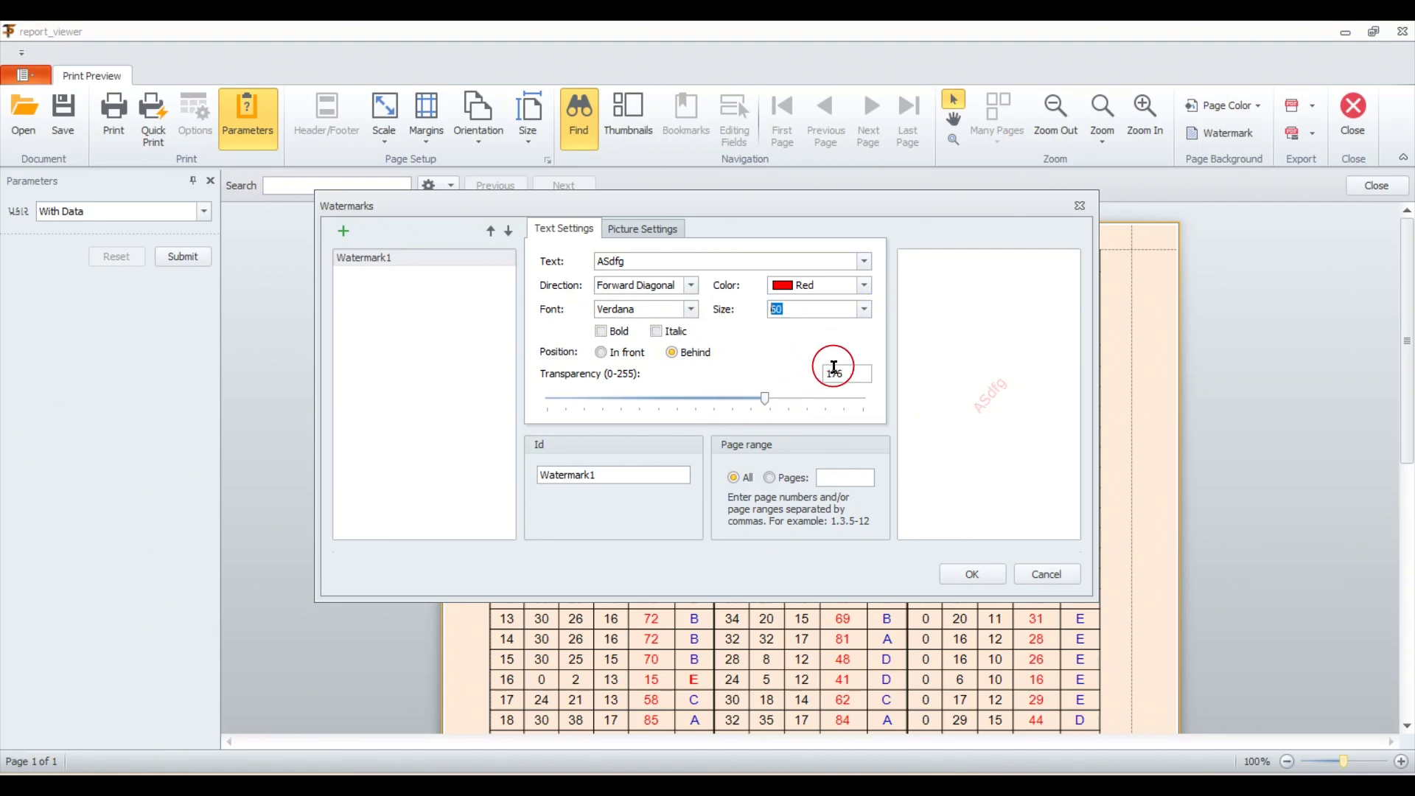
scroll(767, 406, "down", 1)
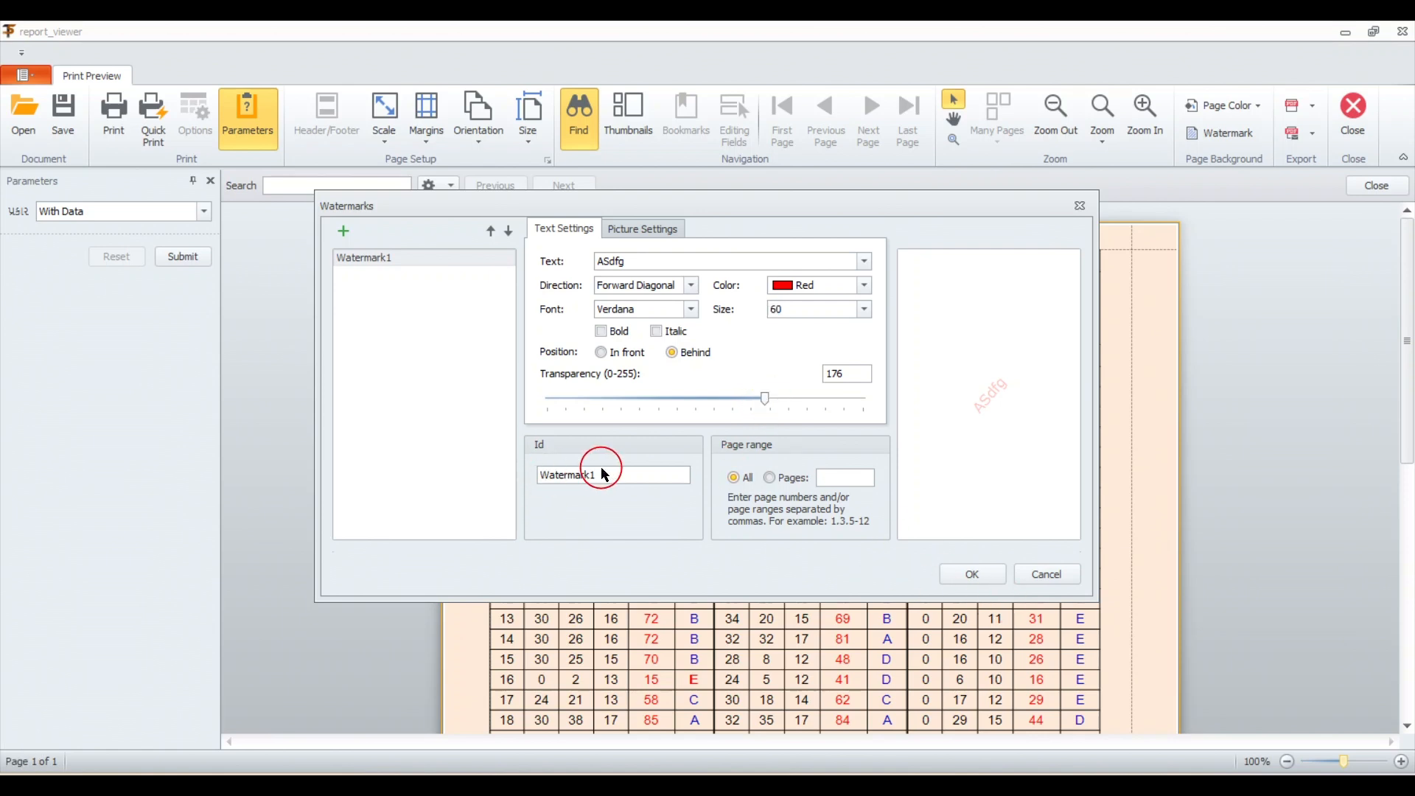
left_click_drag(611, 474, 521, 480)
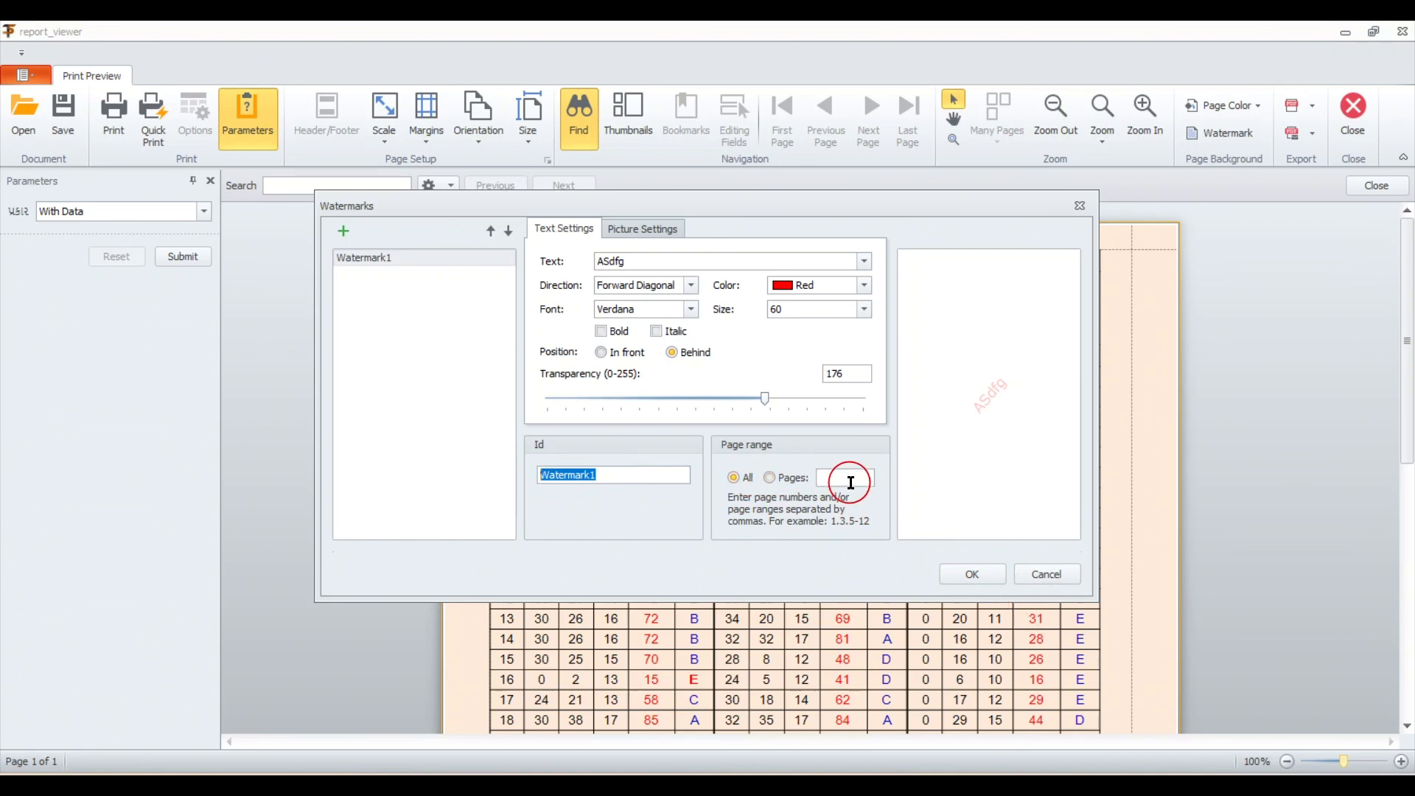
left_click(970, 574)
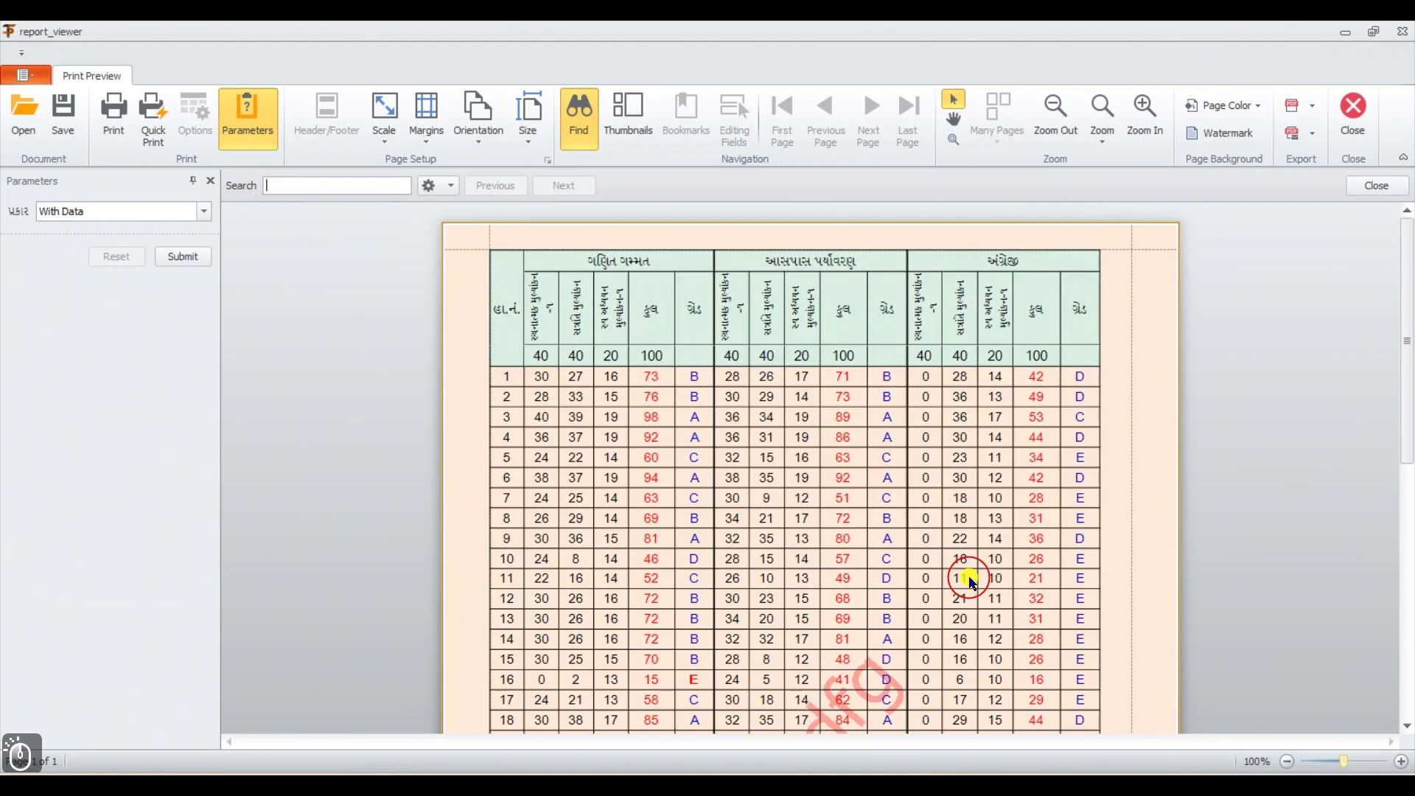
scroll(887, 513, "down", 3)
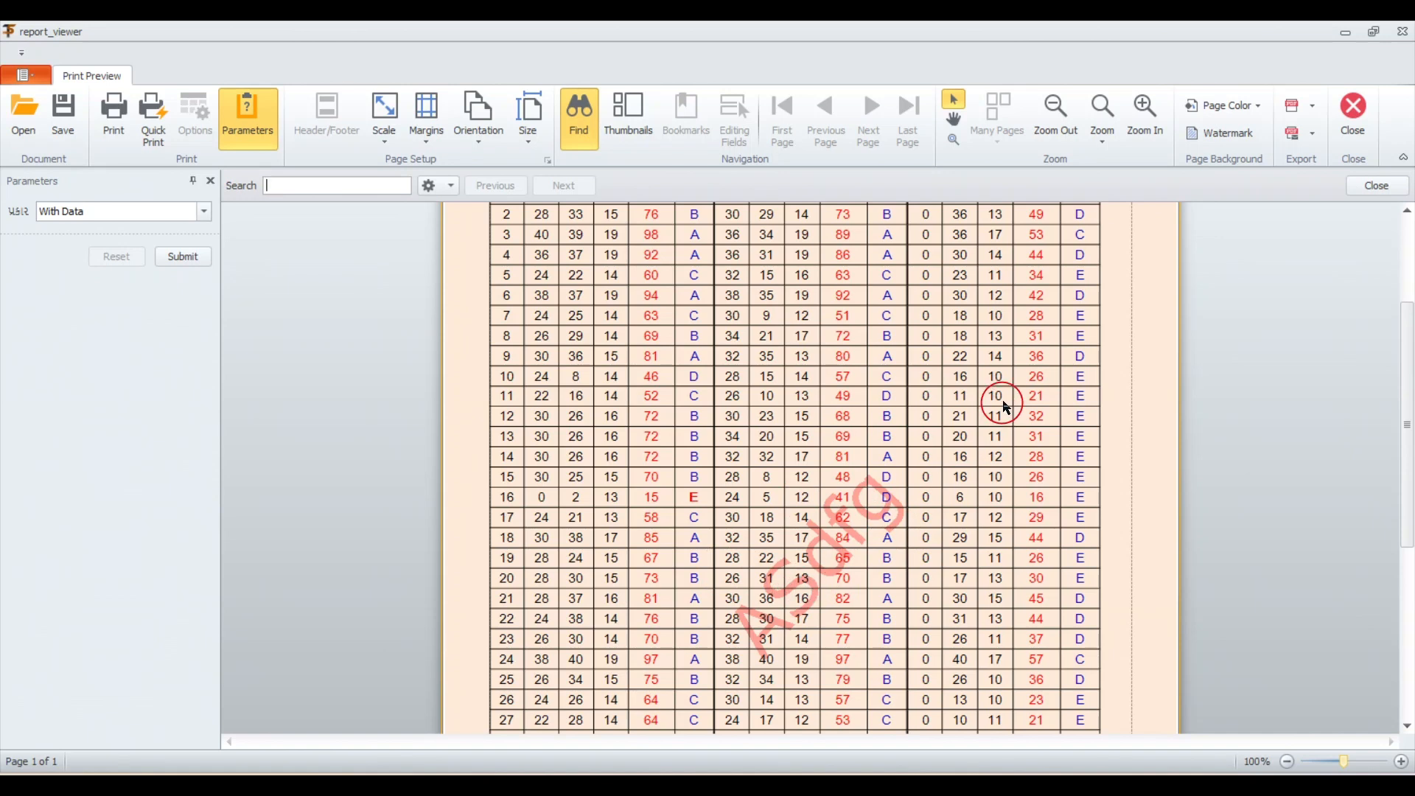
scroll(1005, 414, "up", 5)
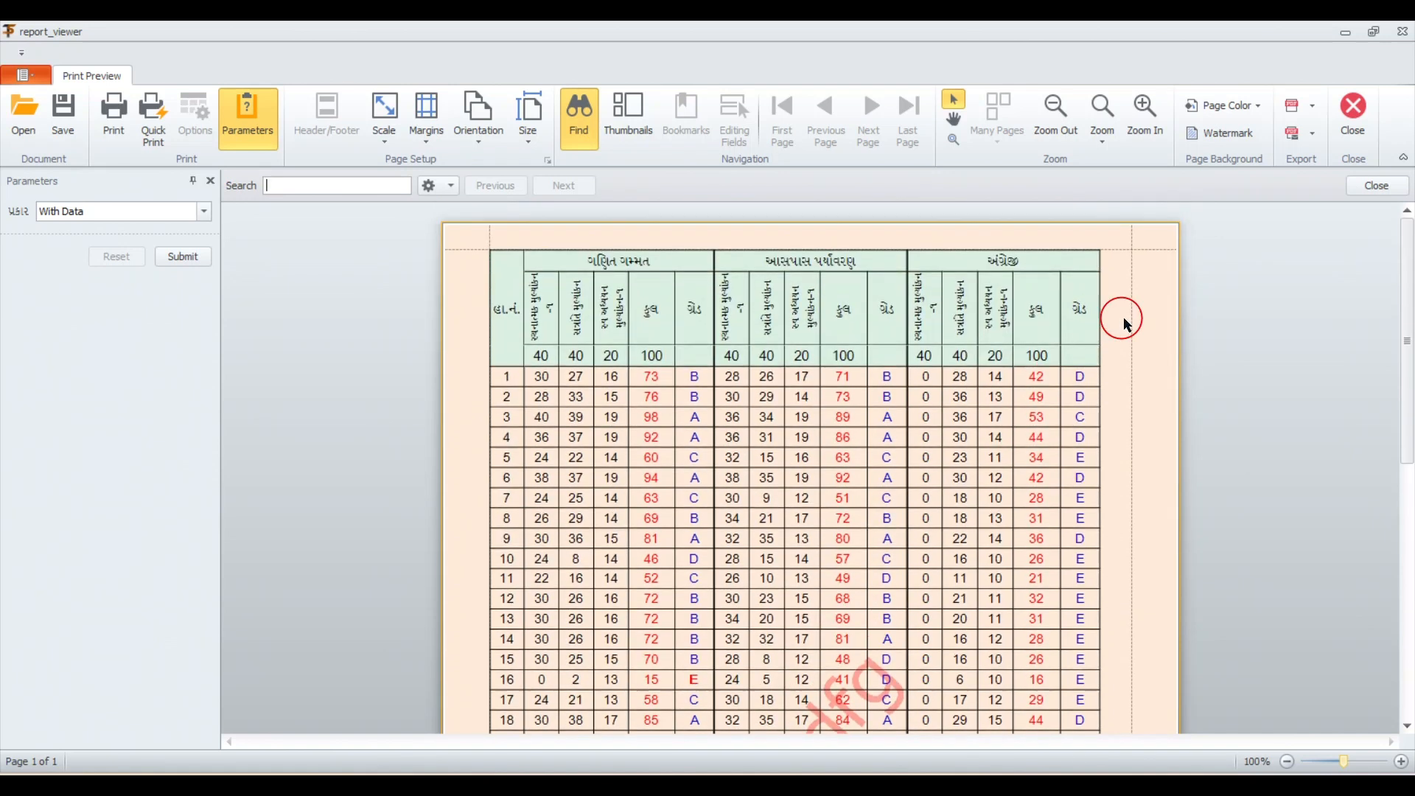
- Try to export the report as an image in JPEG format using the single file export mode
left_click(1310, 111)
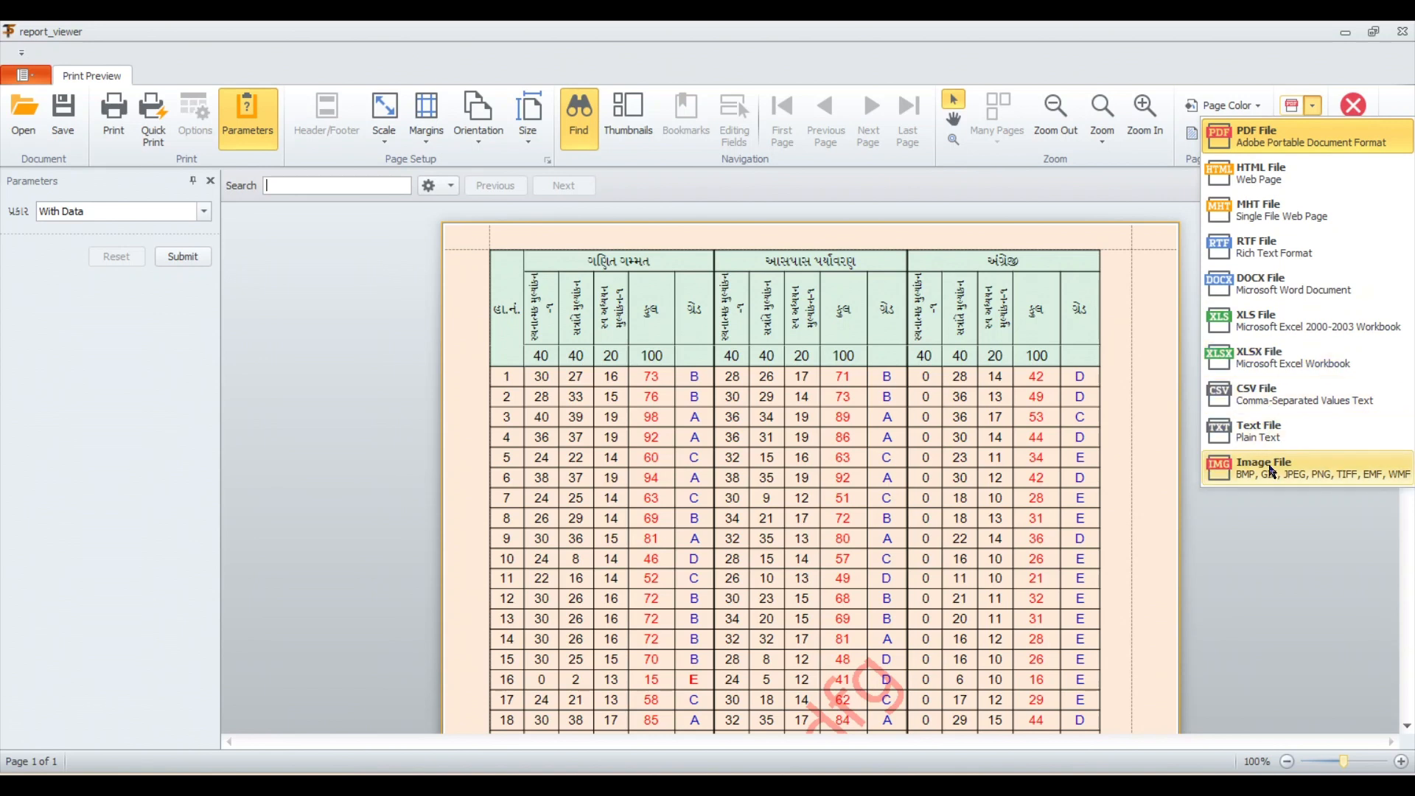
left_click(1295, 481)
left_click(1283, 467)
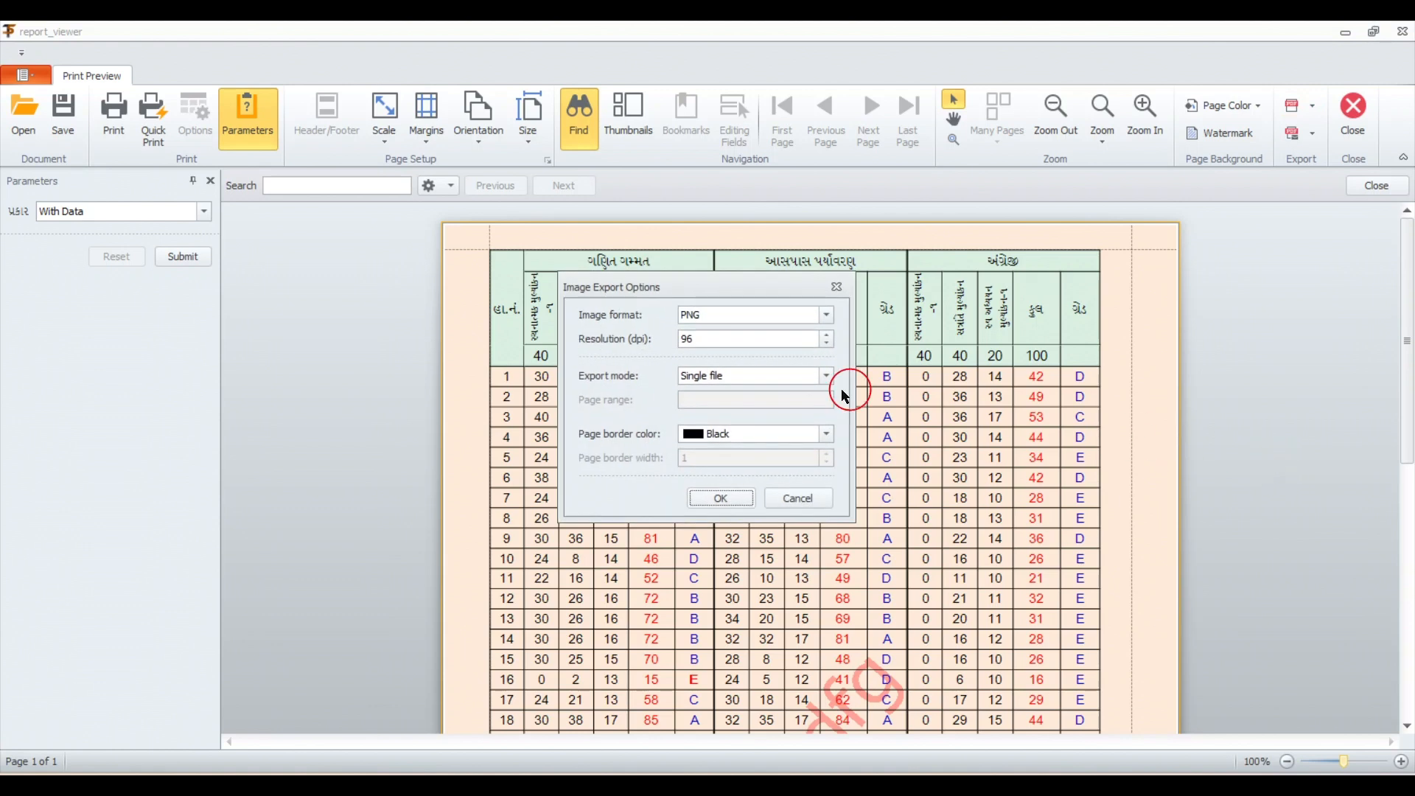
left_click(827, 316)
left_click(704, 331)
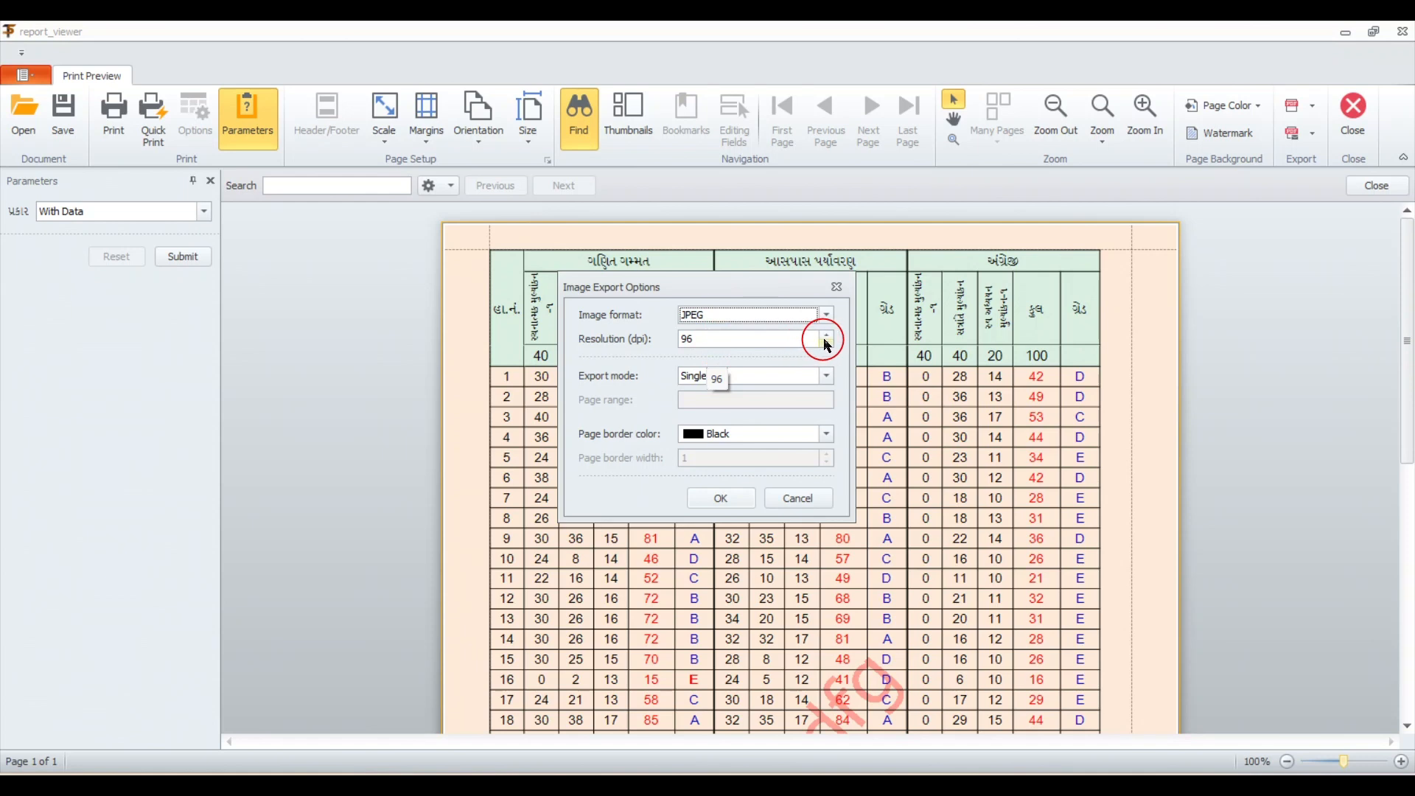
left_click(724, 374)
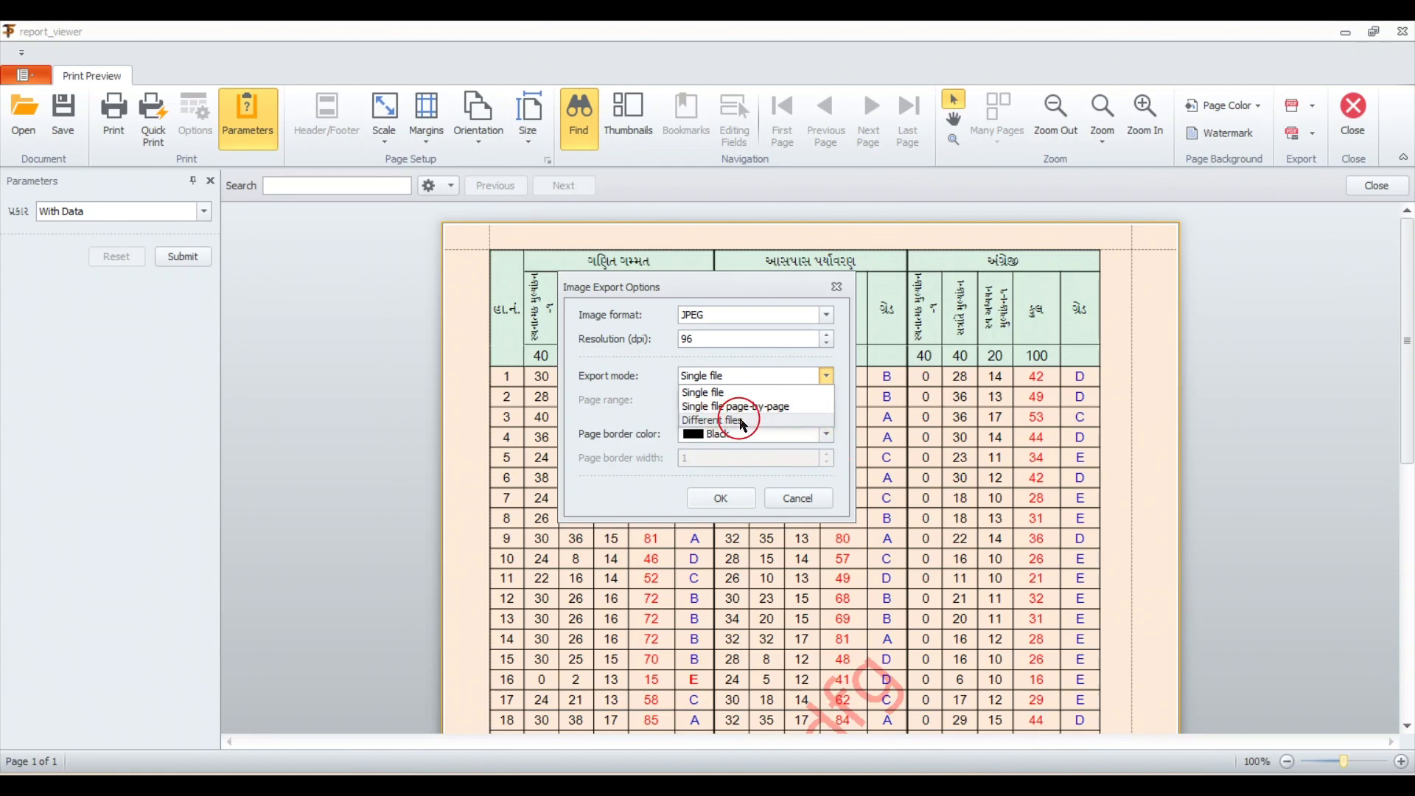
left_click(730, 392)
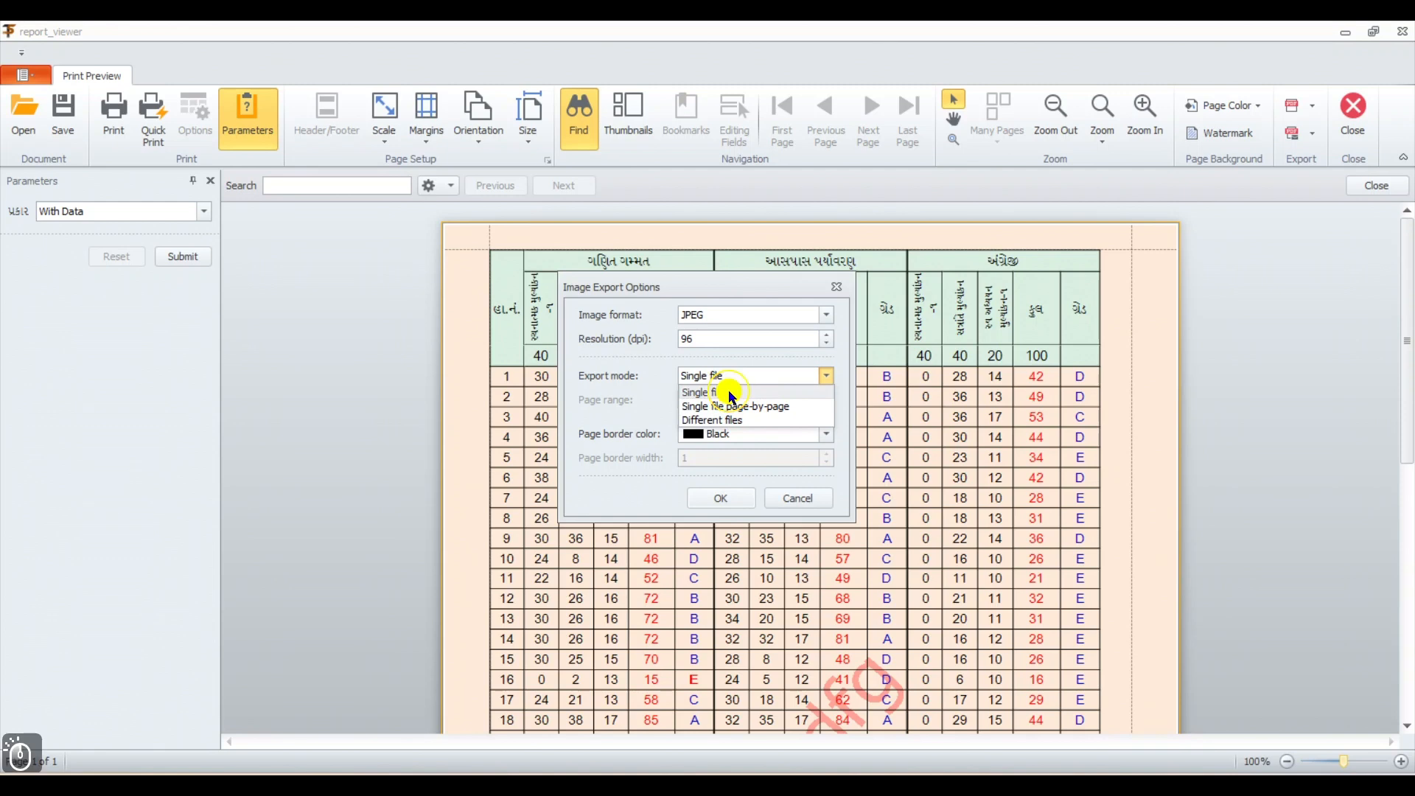
left_click(720, 499)
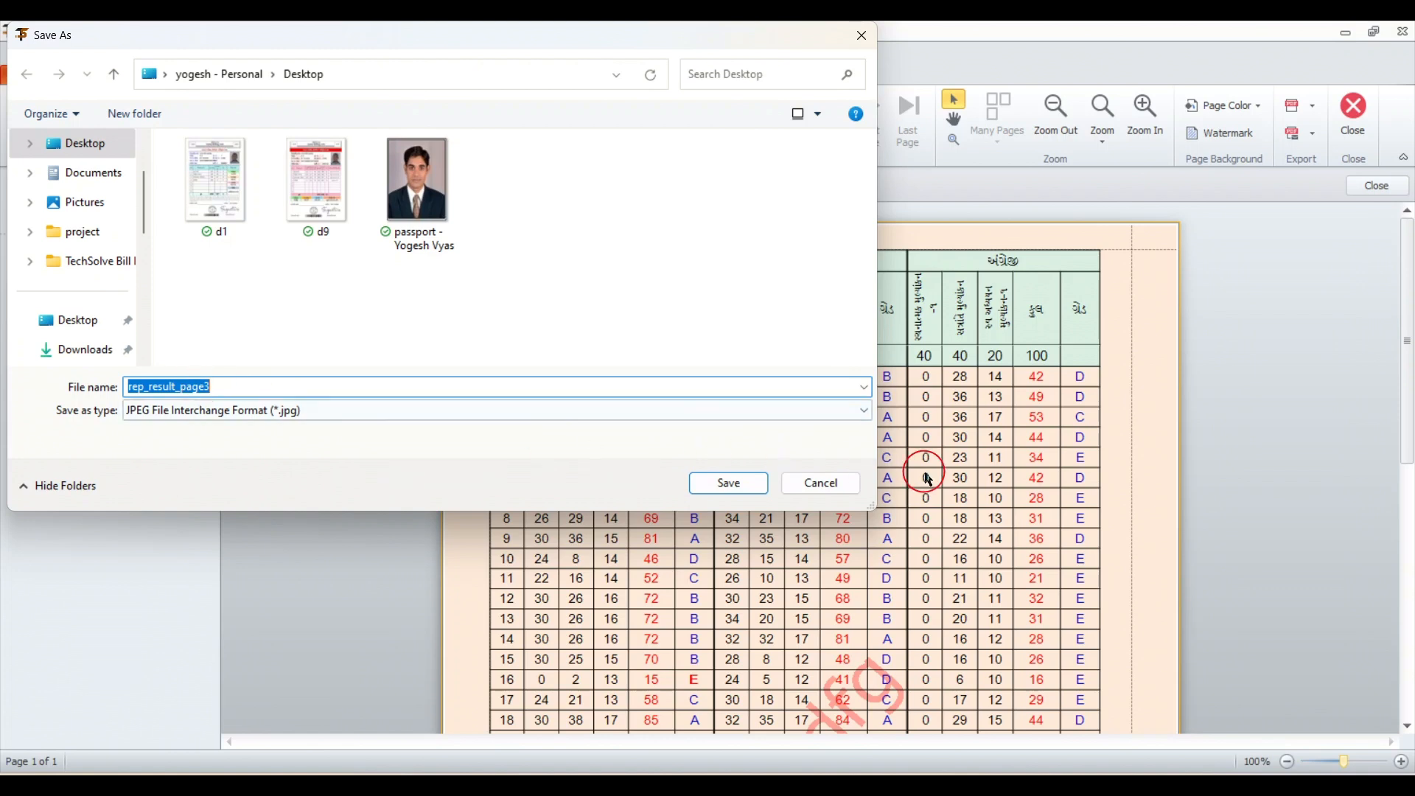
left_click(852, 484)
left_click(926, 373)
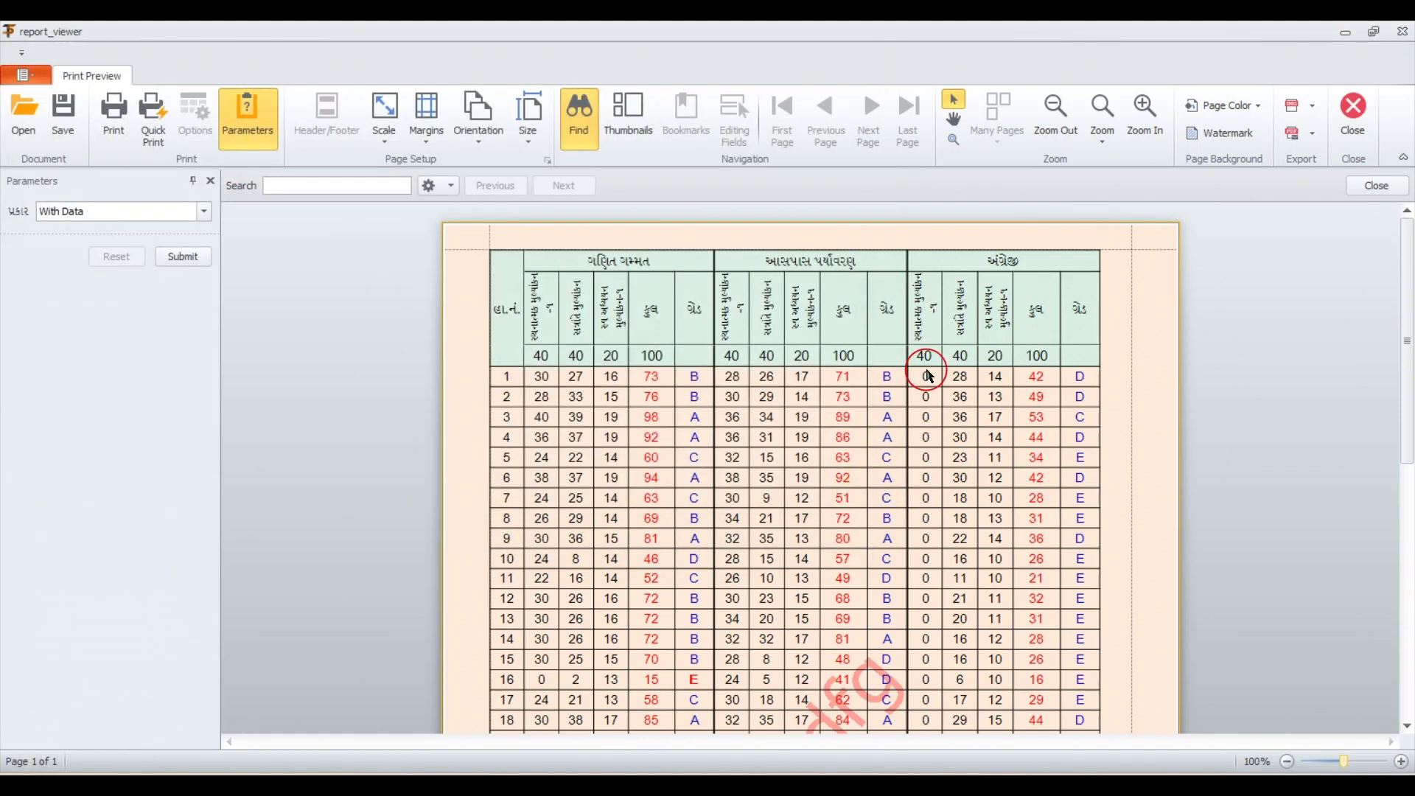